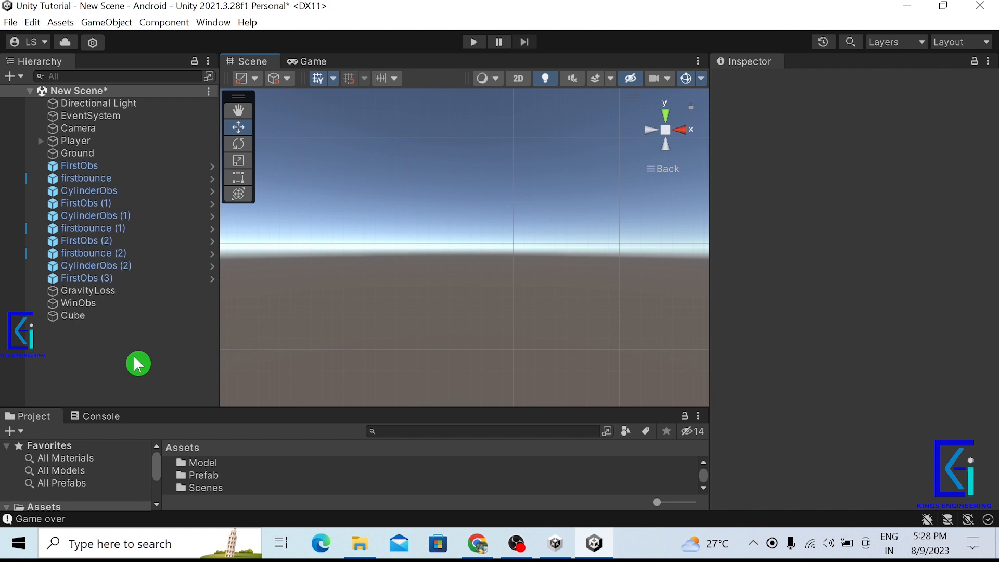
# - Create an empty object at the scene root and name it Level
pyautogui.rightClick(99, 345)
pyautogui.click(112, 372)
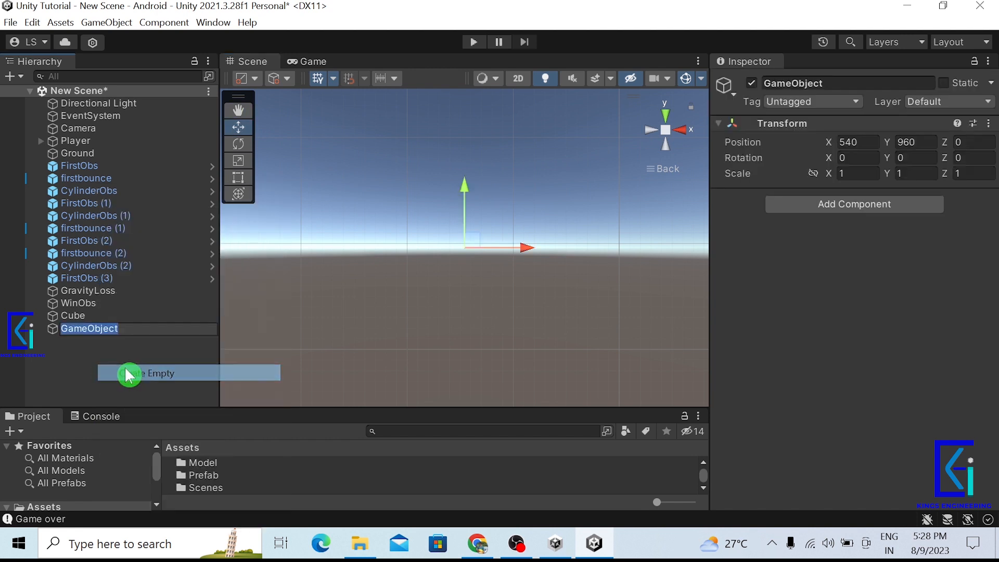
pyautogui.click(82, 370)
pyautogui.click(138, 332)
pyautogui.click(841, 88)
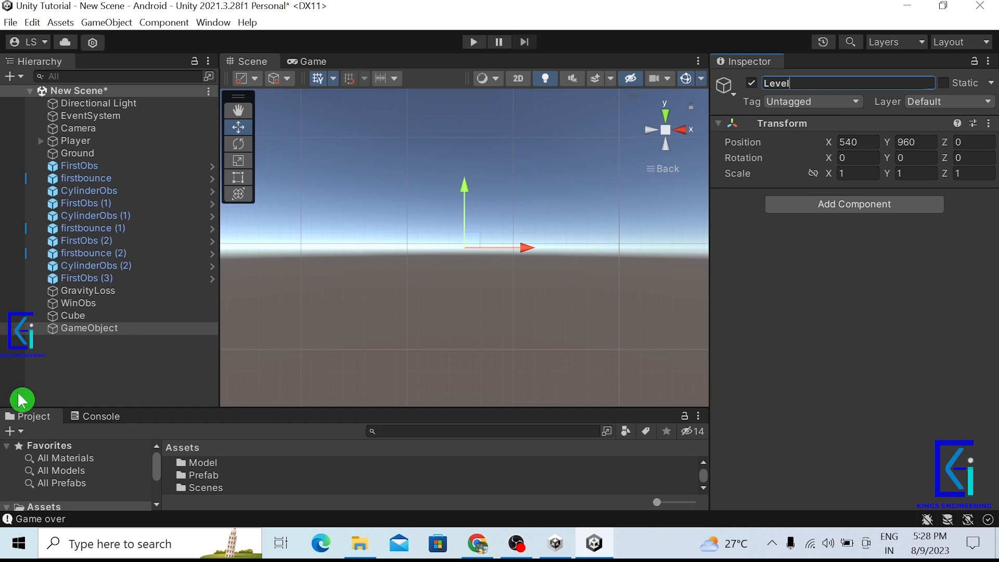
pyautogui.click(79, 394)
# - Try nesting all objects from FirstObs through Cube under the Level object and check the result in the scene
pyautogui.click(83, 166)
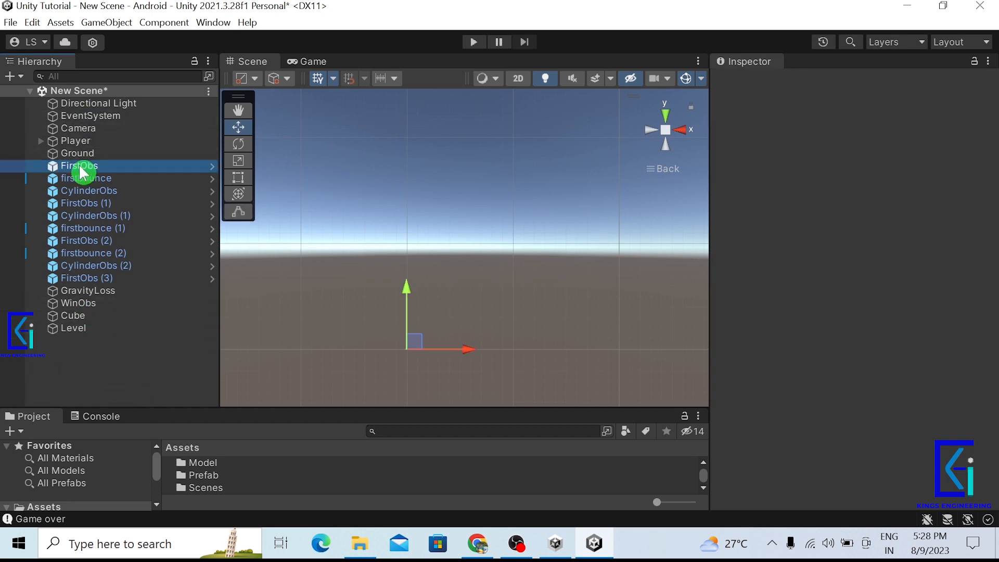
pyautogui.keyDown('shift'); pyautogui.click(73, 317); pyautogui.keyUp('shift')
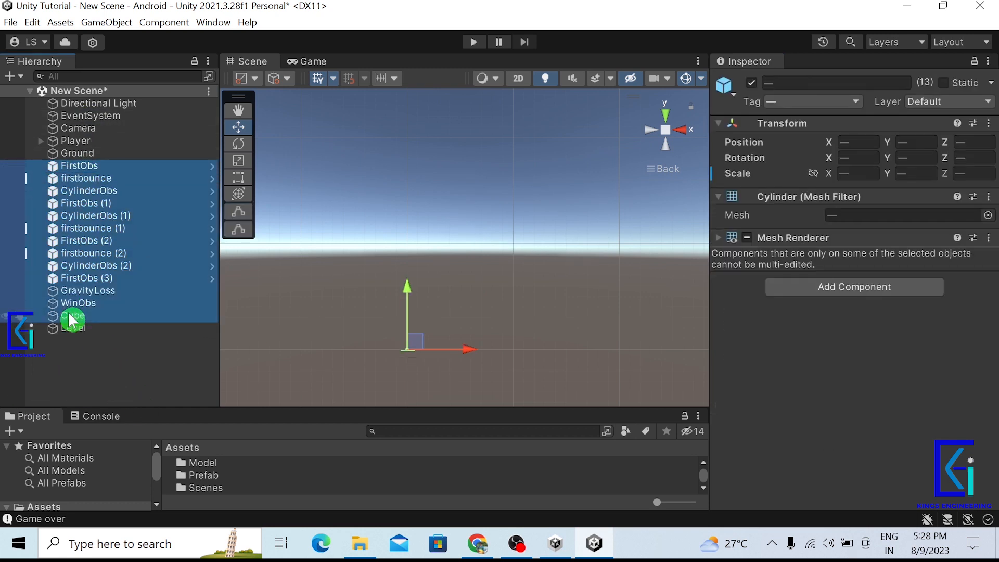
pyautogui.moveTo(69, 170); pyautogui.dragTo(104, 330)
pyautogui.doubleClick(73, 166)
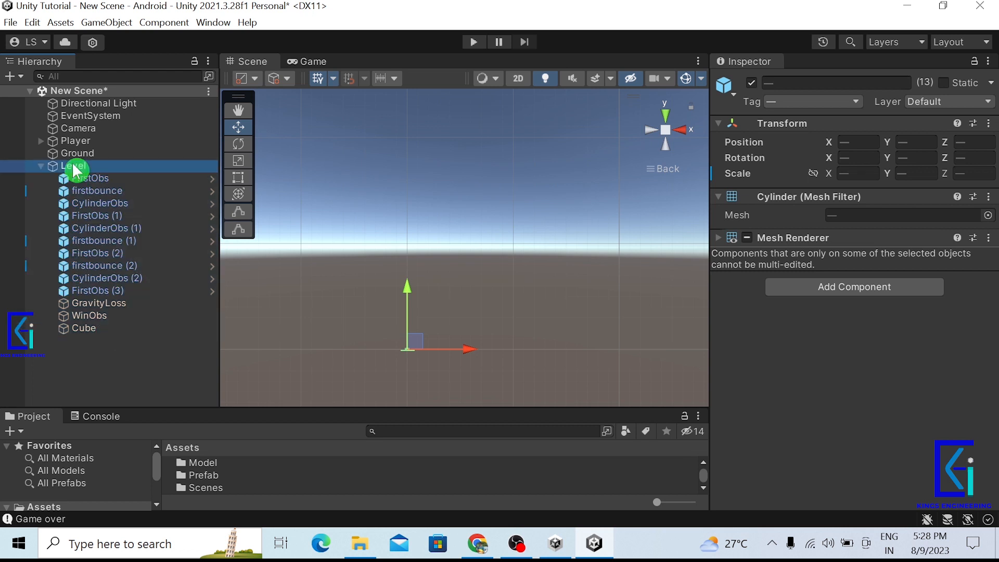
pyautogui.click(41, 166)
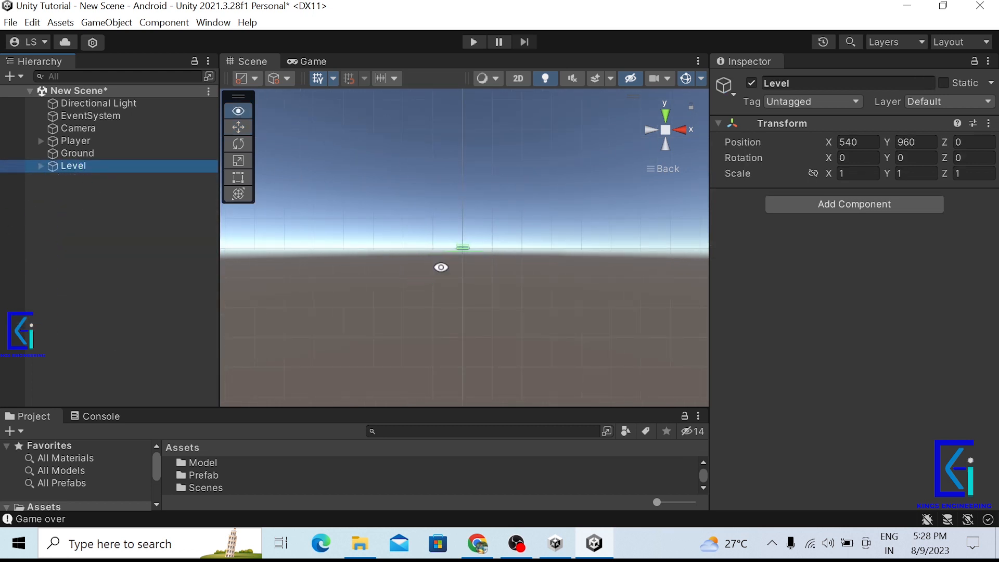
pyautogui.keyDown('alt'); pyautogui.moveTo(442, 267); pyautogui.dragTo(221, 247); pyautogui.keyUp('alt')
pyautogui.click(42, 166)
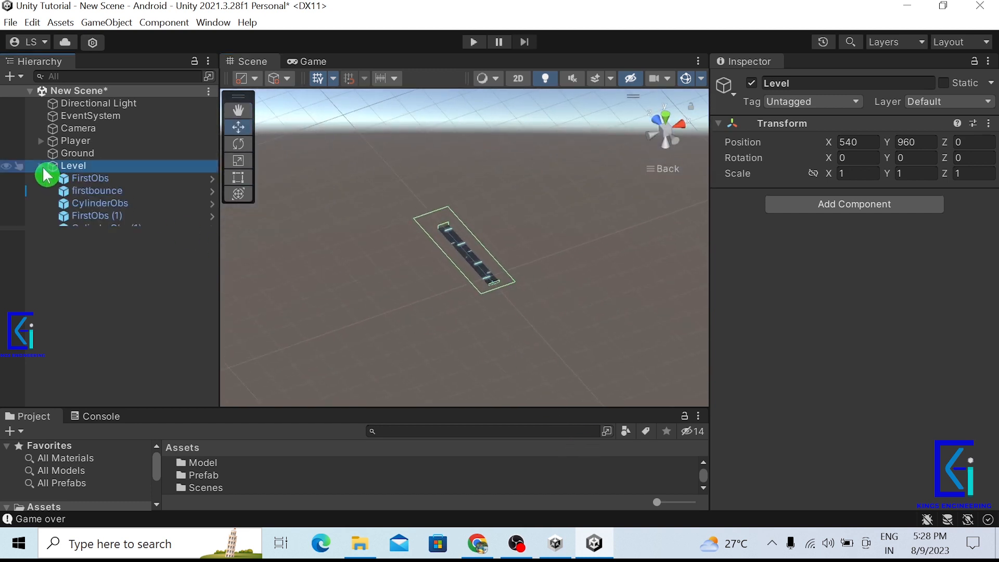
pyautogui.doubleClick(76, 167)
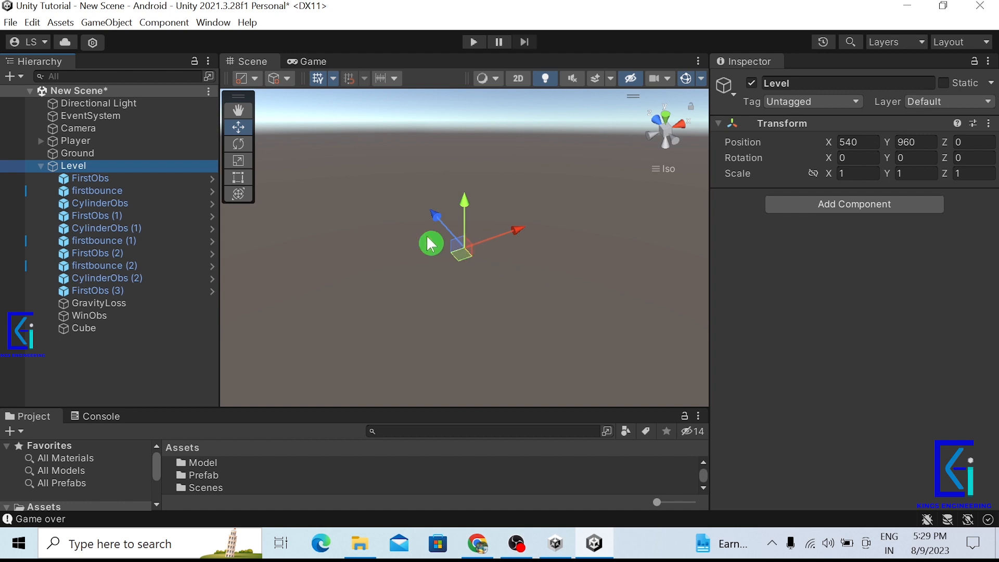
# - Move all objects from FirstObs through Cube back out of Level to the scene root
pyautogui.click(104, 181)
pyautogui.keyDown('shift'); pyautogui.click(93, 327); pyautogui.keyUp('shift')
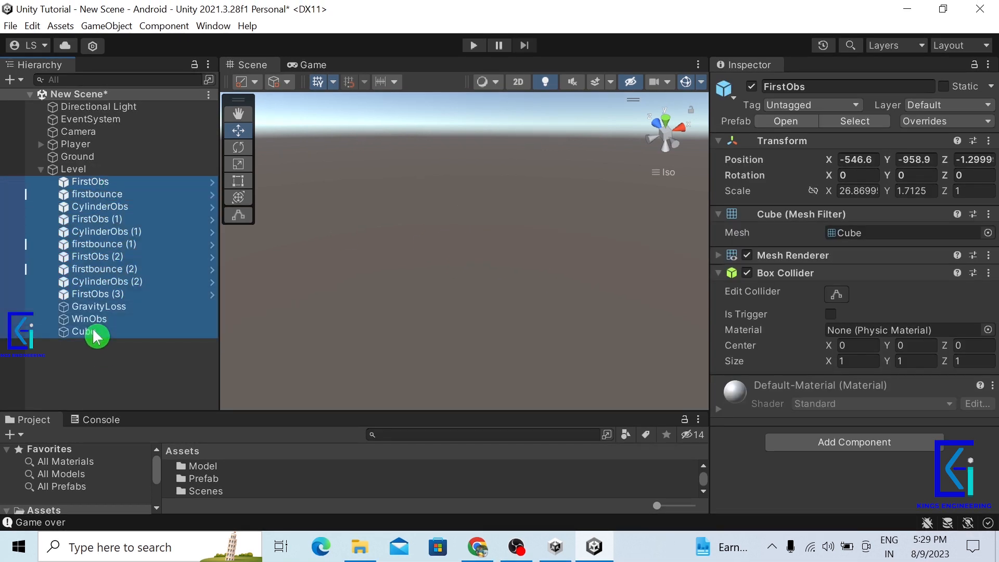
pyautogui.moveTo(99, 164); pyautogui.dragTo(98, 162)
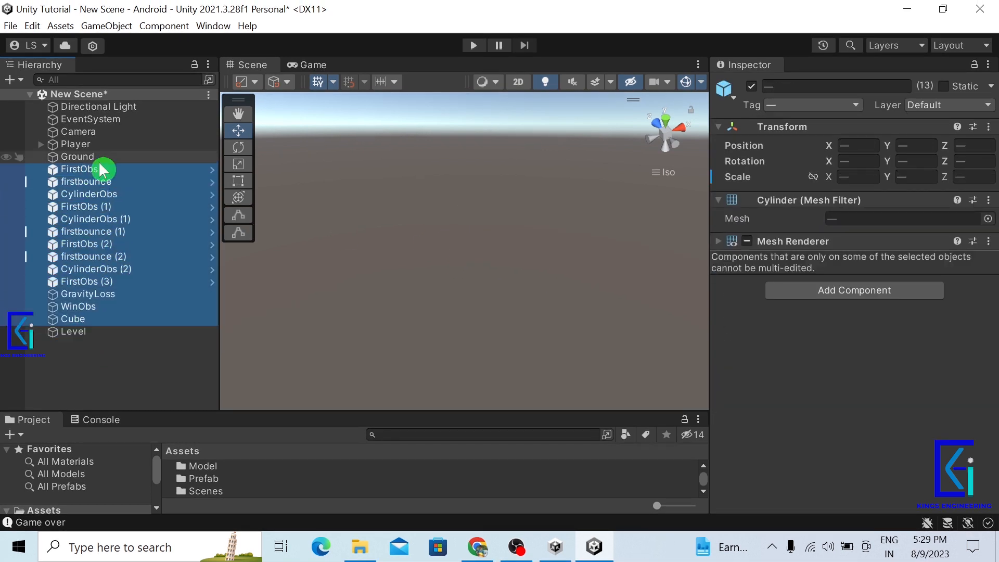
# - Set the Level object's X and Y position to 0 and frame it in the scene
pyautogui.click(73, 332)
pyautogui.click(925, 153)
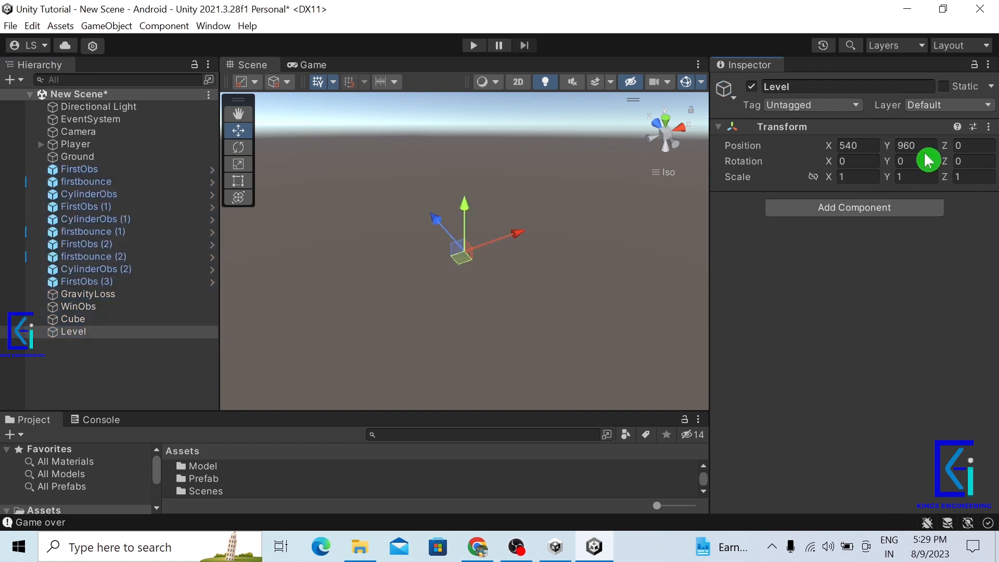
pyautogui.write('0')
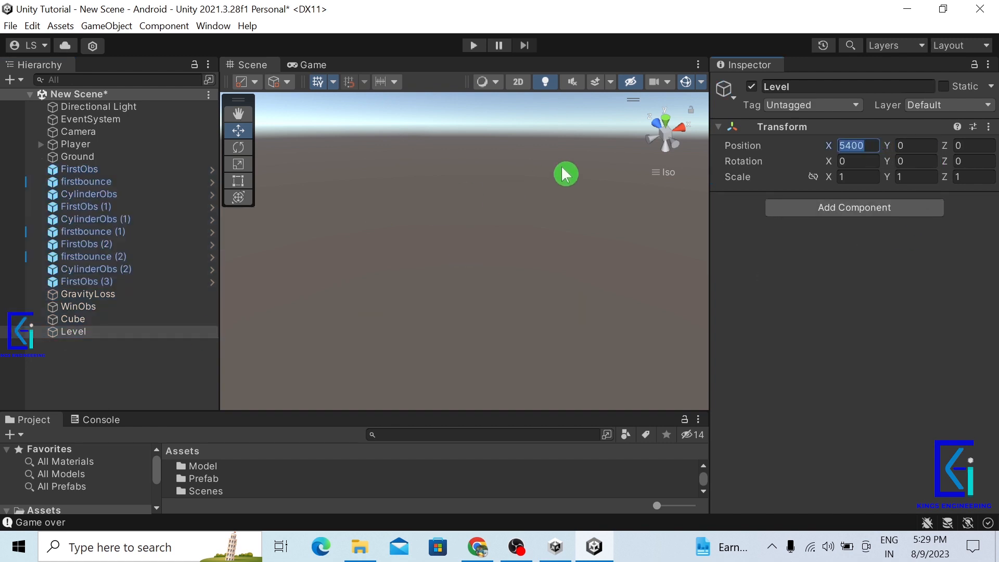
pyautogui.write('0')
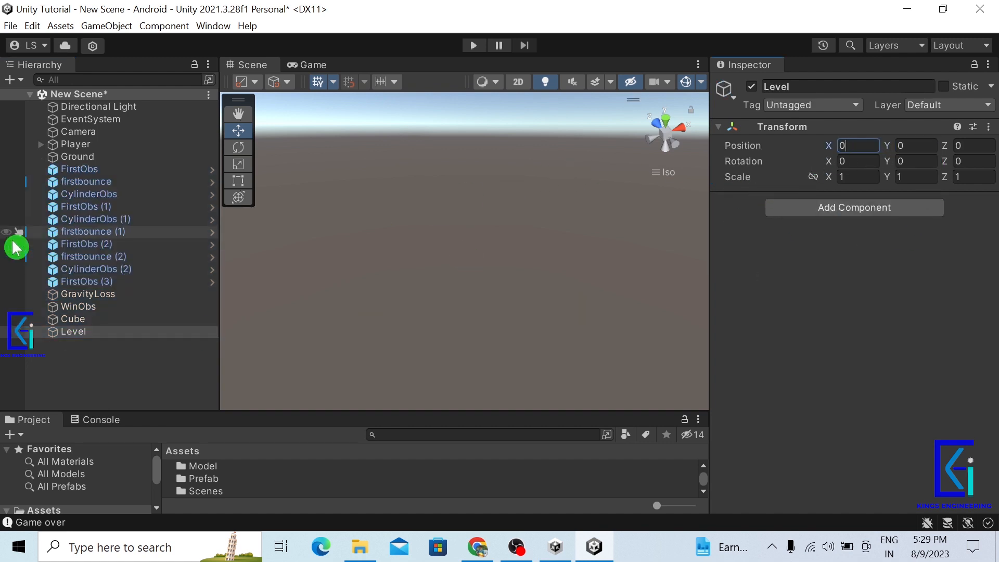
pyautogui.doubleClick(73, 333)
pyautogui.scroll(-10, 619, 343)
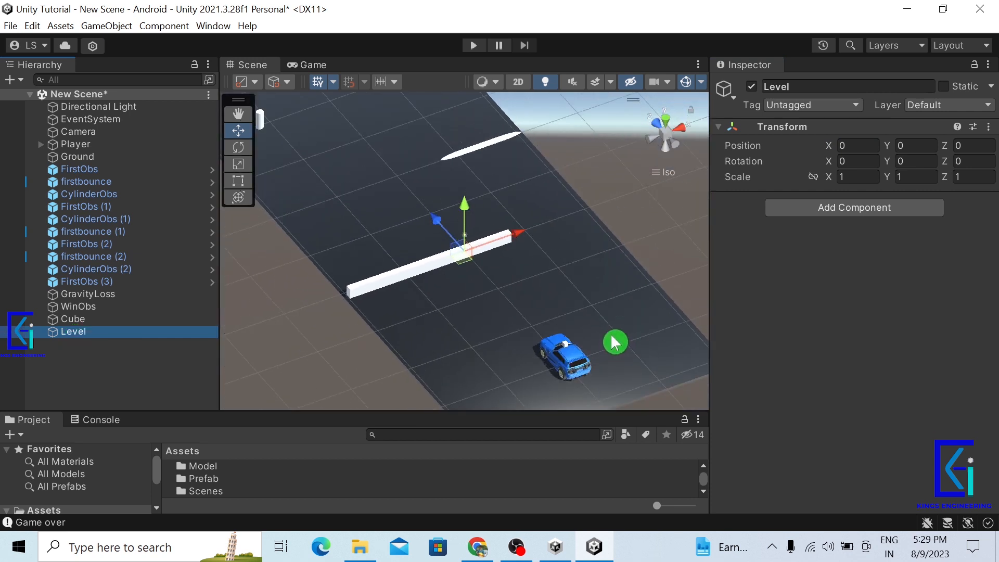
# - Nest Ground and all objects from FirstObs through Cube under Level, and collapse the Level group
pyautogui.click(80, 169)
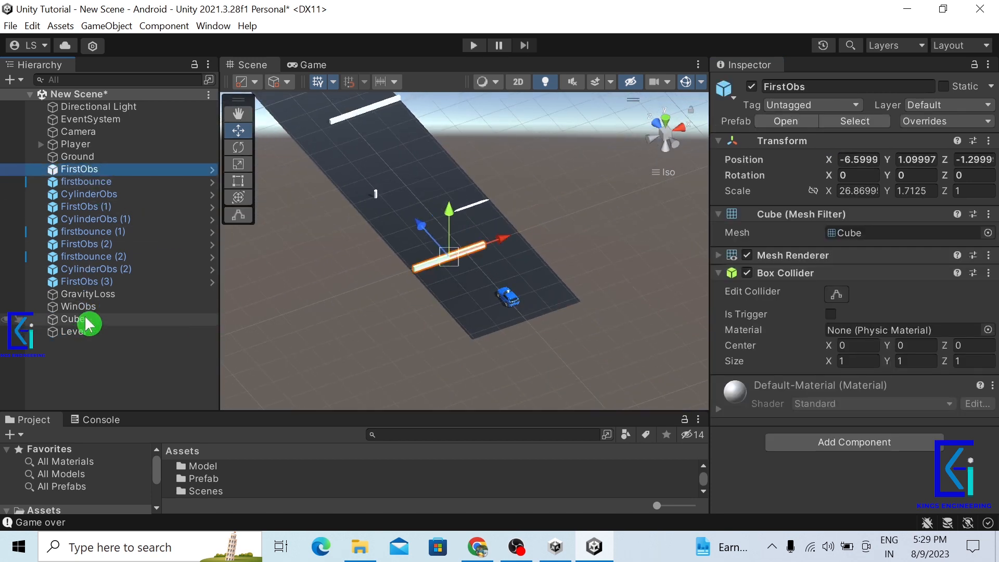
pyautogui.keyDown('shift'); pyautogui.click(83, 318); pyautogui.keyUp('shift')
pyautogui.keyDown('ctrl'); pyautogui.click(77, 156); pyautogui.keyUp('ctrl')
pyautogui.moveTo(82, 195); pyautogui.dragTo(109, 341)
pyautogui.click(99, 377)
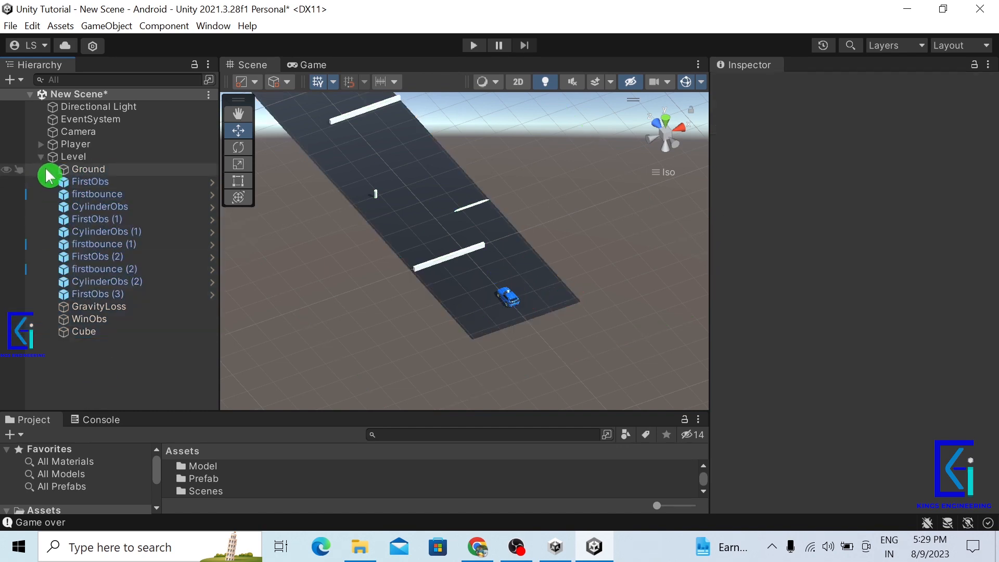
pyautogui.click(42, 156)
pyautogui.click(86, 160)
pyautogui.click(137, 286)
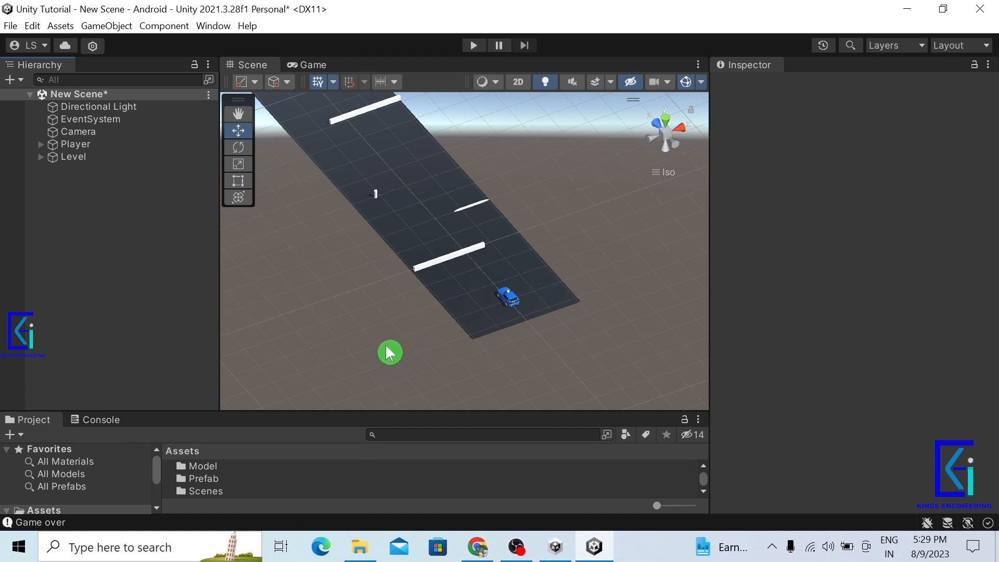
# - Delete the existing EventSystem and add a UI Canvas to the scene root
pyautogui.rightClick(78, 221)
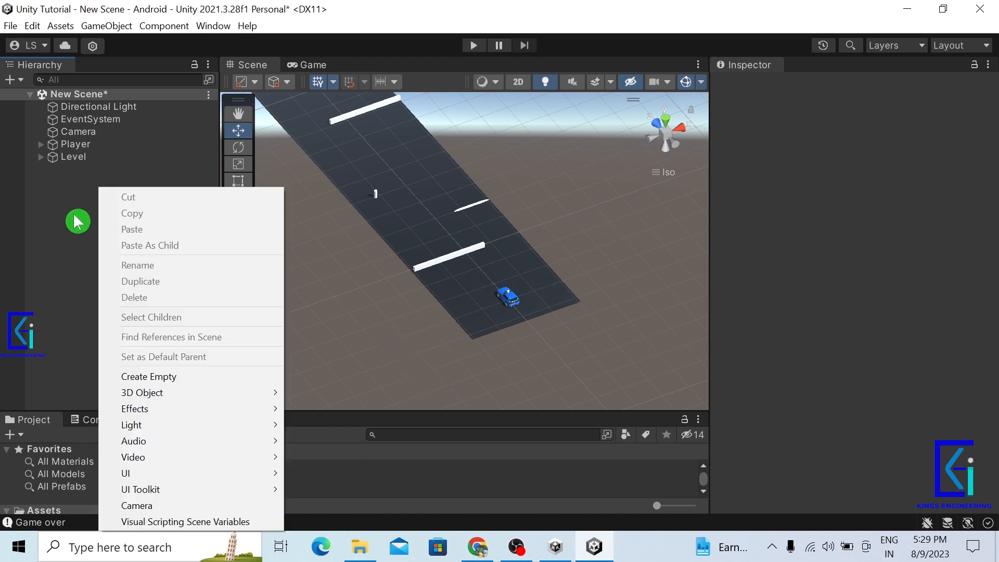
pyautogui.click(62, 198)
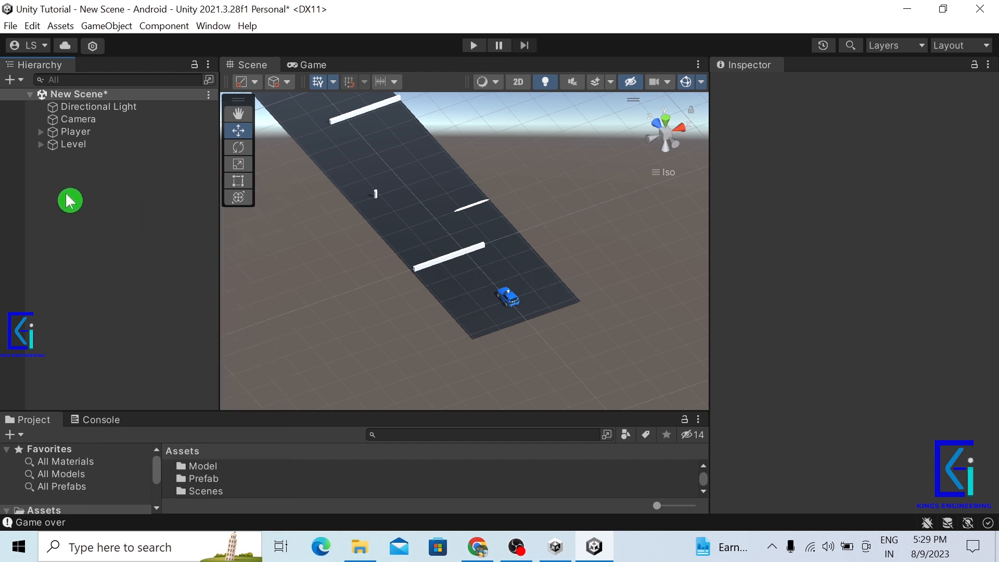
pyautogui.rightClick(69, 184)
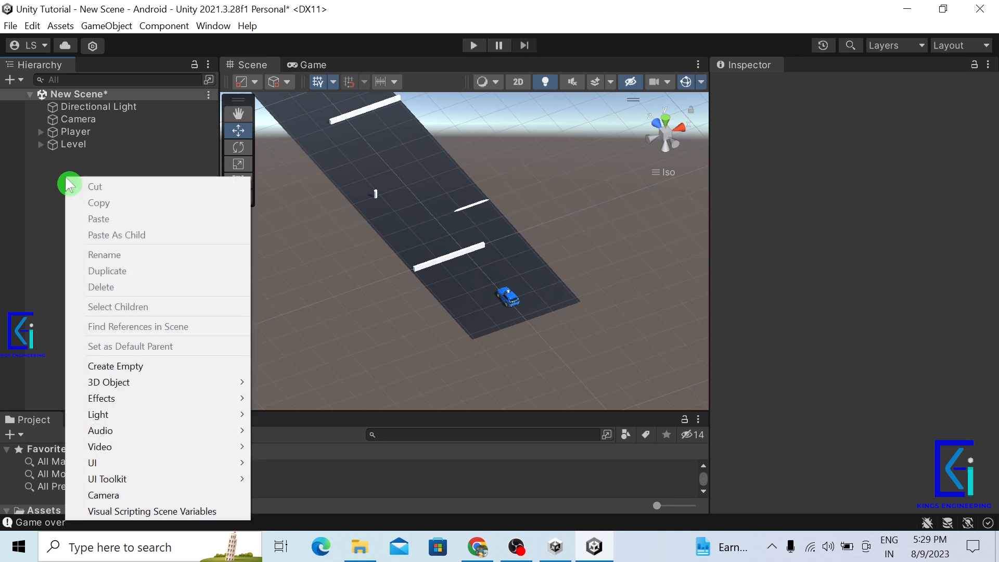
pyautogui.moveTo(201, 463)
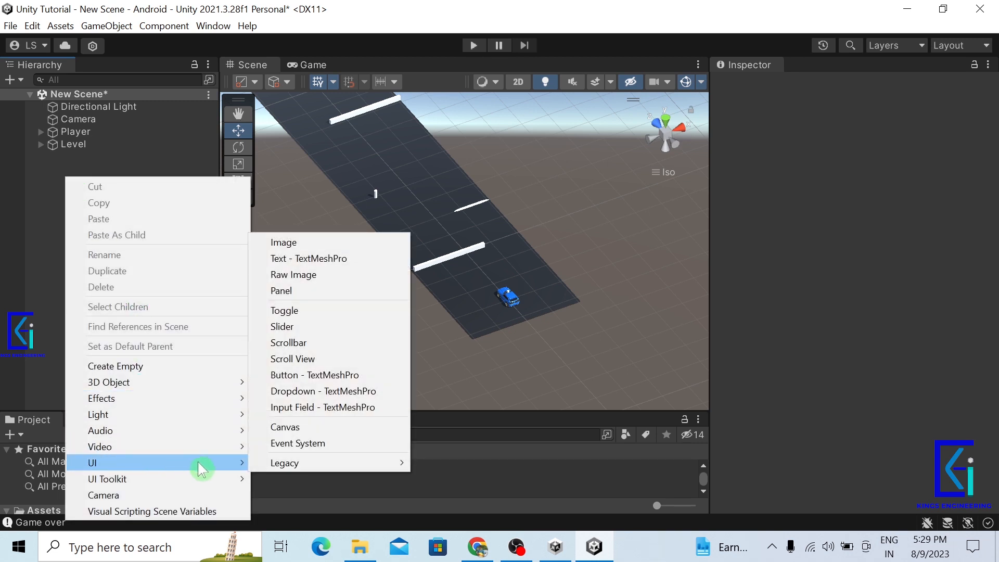
pyautogui.click(287, 433)
pyautogui.click(144, 326)
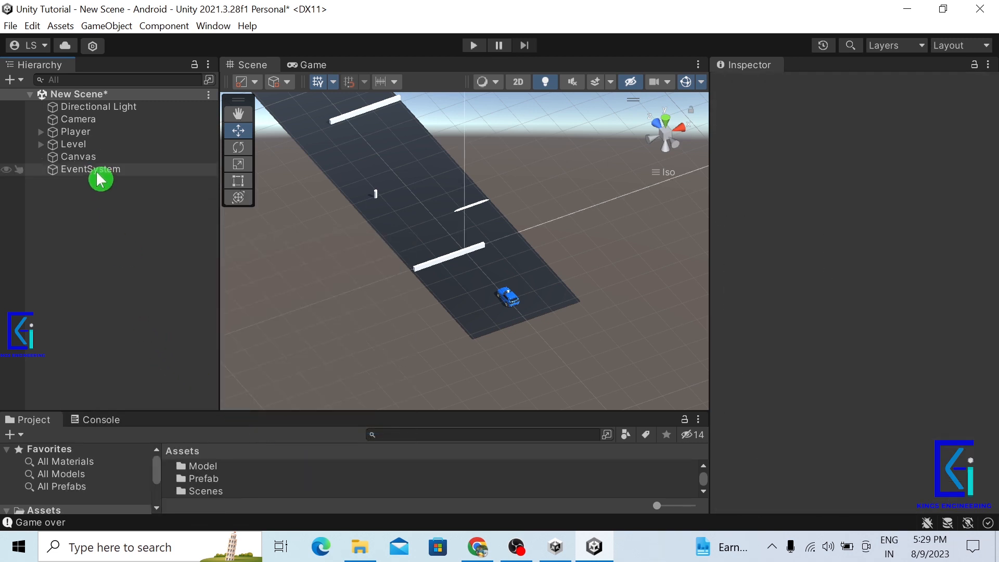
# - Examine the Canvas and EventSystem objects, their component settings and their placement relative to the track
pyautogui.click(91, 158)
pyautogui.doubleClick(91, 158)
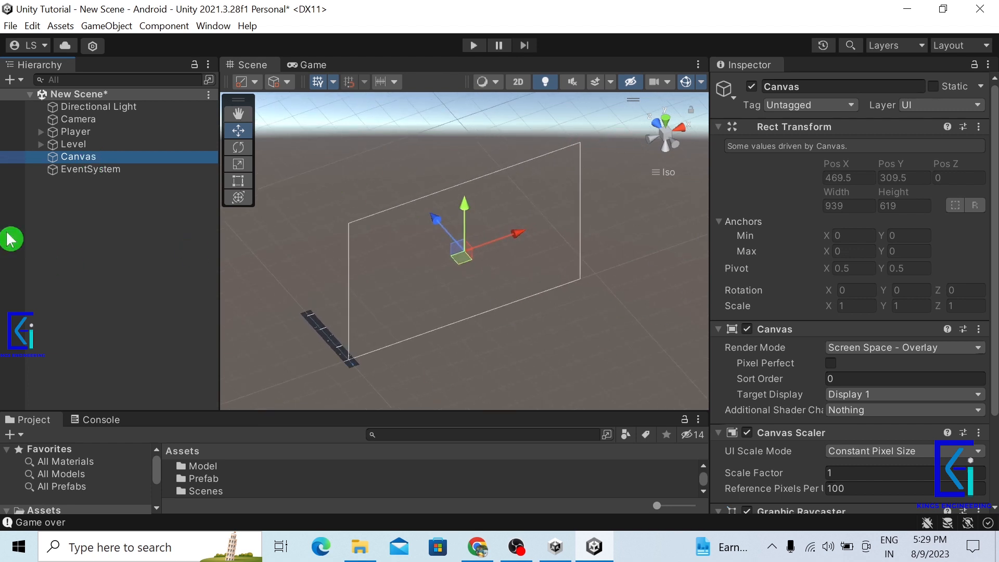
pyautogui.doubleClick(78, 169)
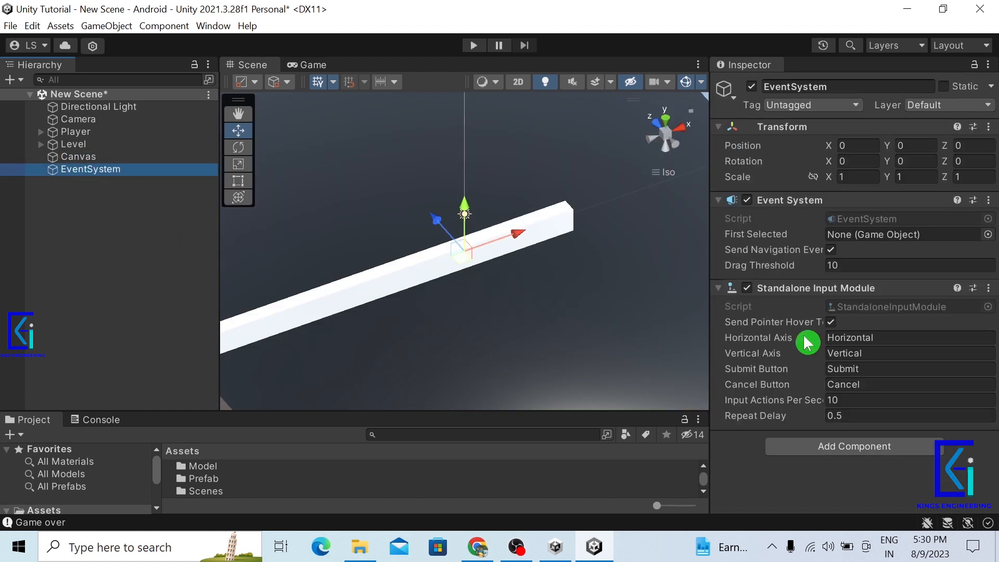
pyautogui.scroll(-10, 611, 309)
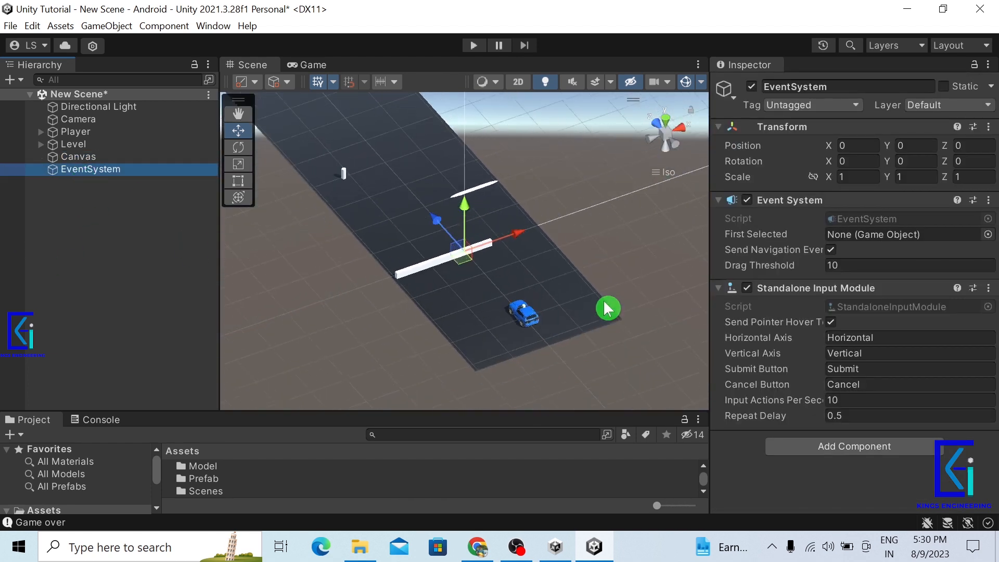
pyautogui.click(106, 217)
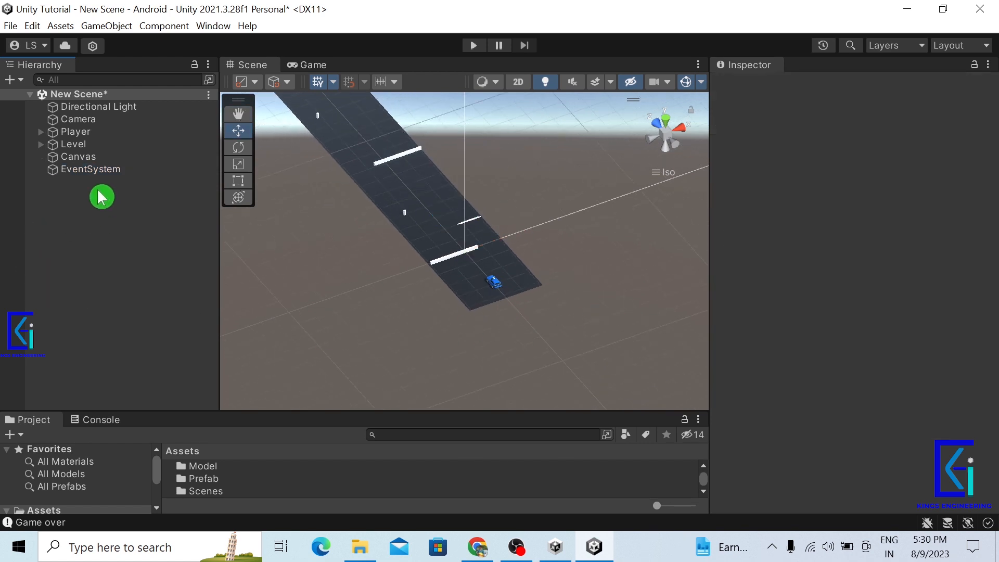
pyautogui.click(95, 171)
pyautogui.scroll(-5, 613, 315)
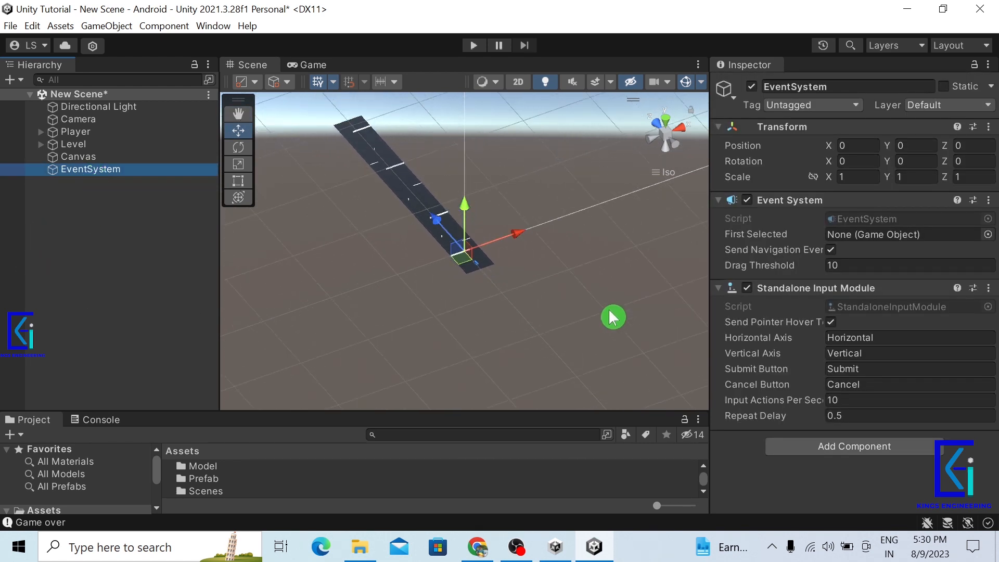
pyautogui.scroll(-4, 612, 316)
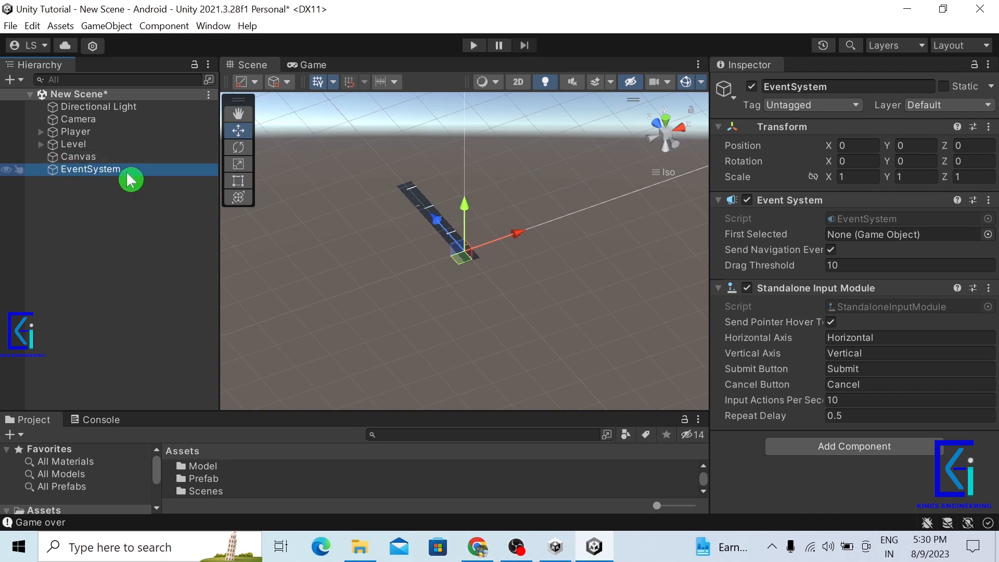
# - Delete the Canvas while keeping the EventSystem
pyautogui.rightClick(92, 172)
pyautogui.click(76, 158)
pyautogui.rightClick(75, 159)
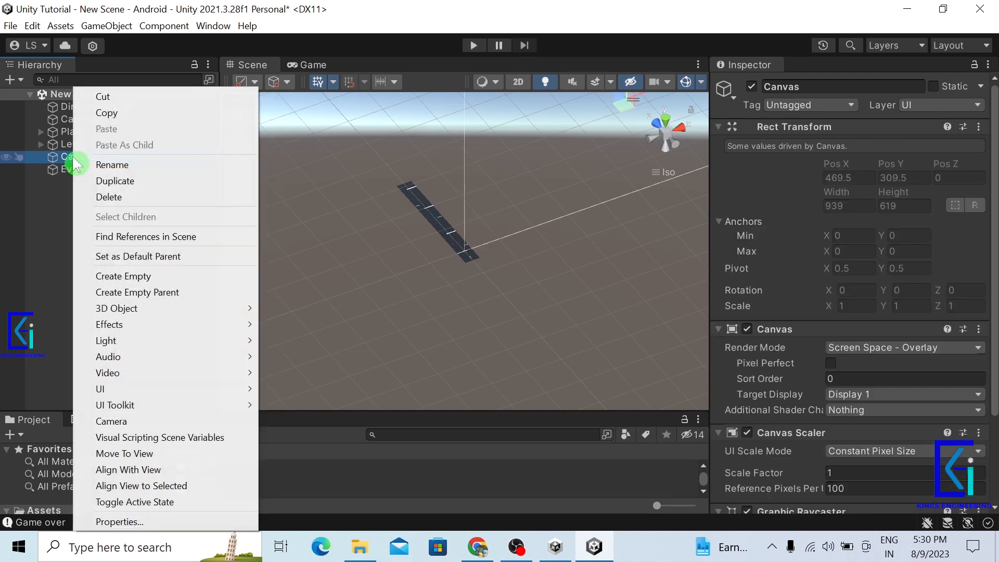
pyautogui.click(109, 197)
# - Add a UI Panel to the scene root and inspect it with its parent Canvas
pyautogui.rightClick(78, 209)
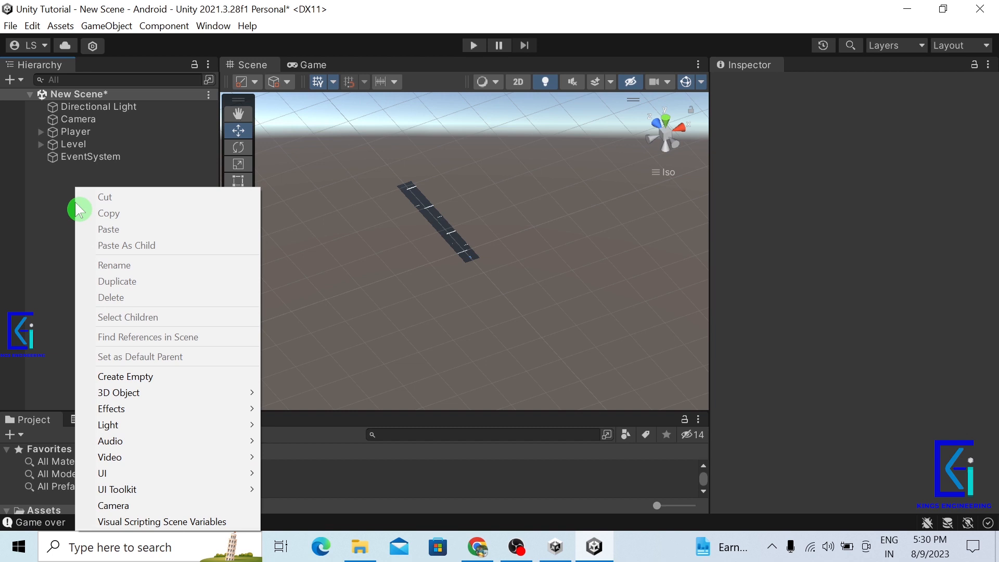
pyautogui.moveTo(136, 473)
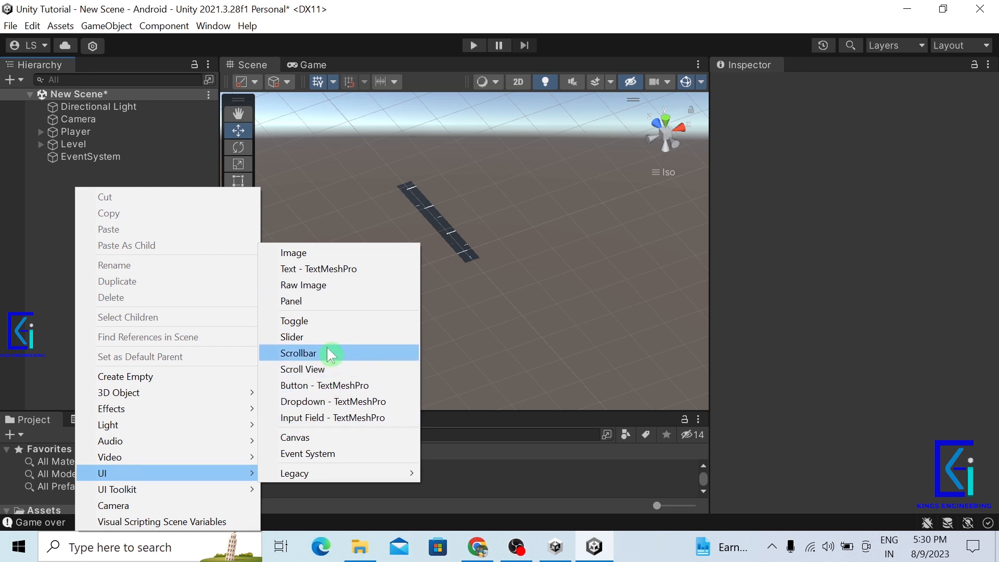
pyautogui.click(317, 303)
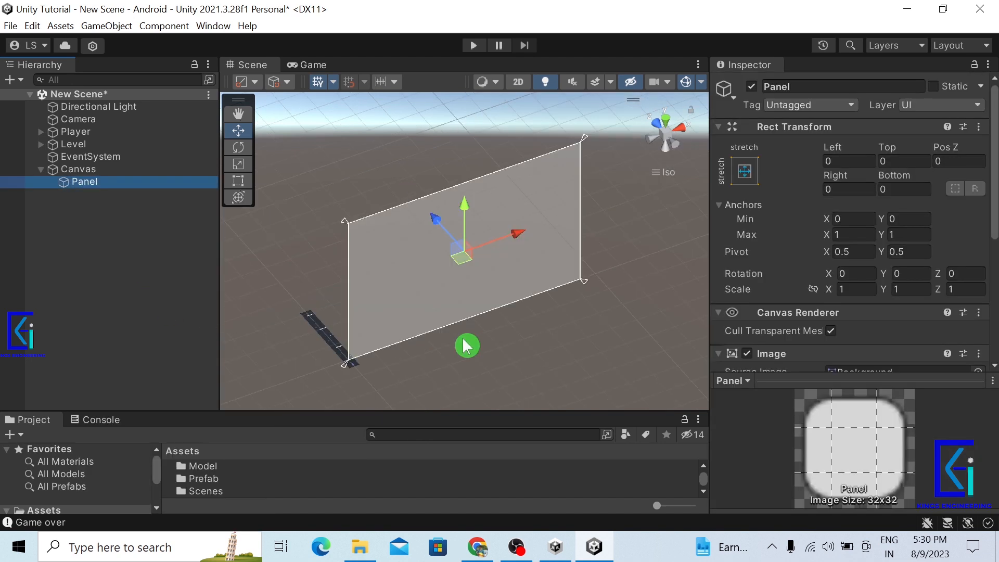
pyautogui.keyDown('alt'); pyautogui.moveTo(506, 339); pyautogui.dragTo(404, 239); pyautogui.keyUp('alt')
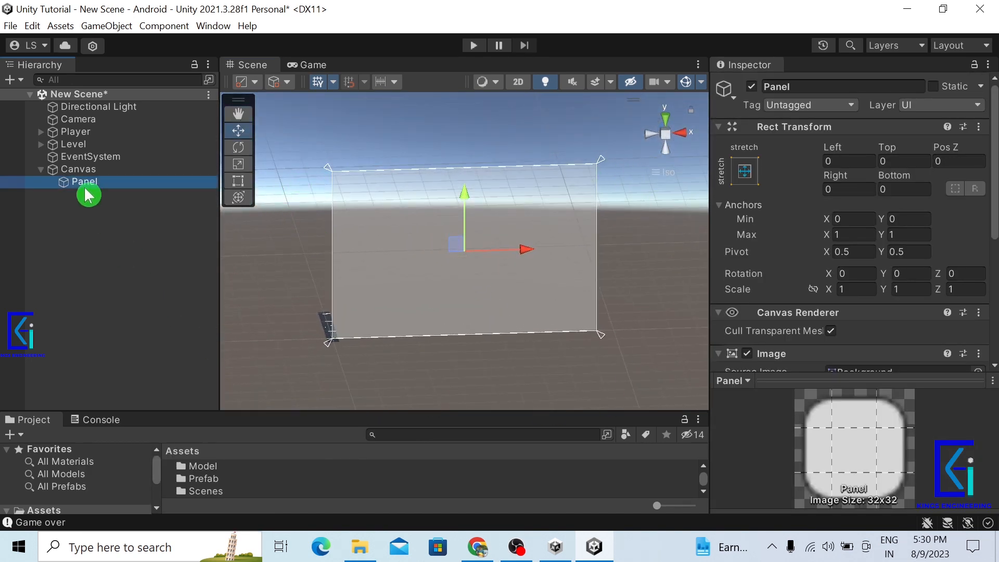
pyautogui.click(102, 240)
pyautogui.click(84, 172)
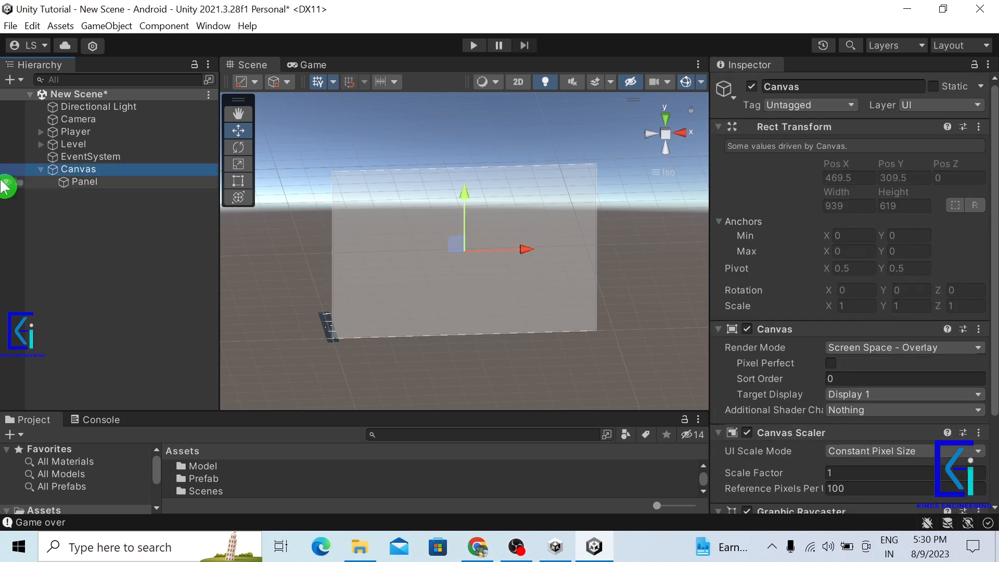
pyautogui.click(117, 231)
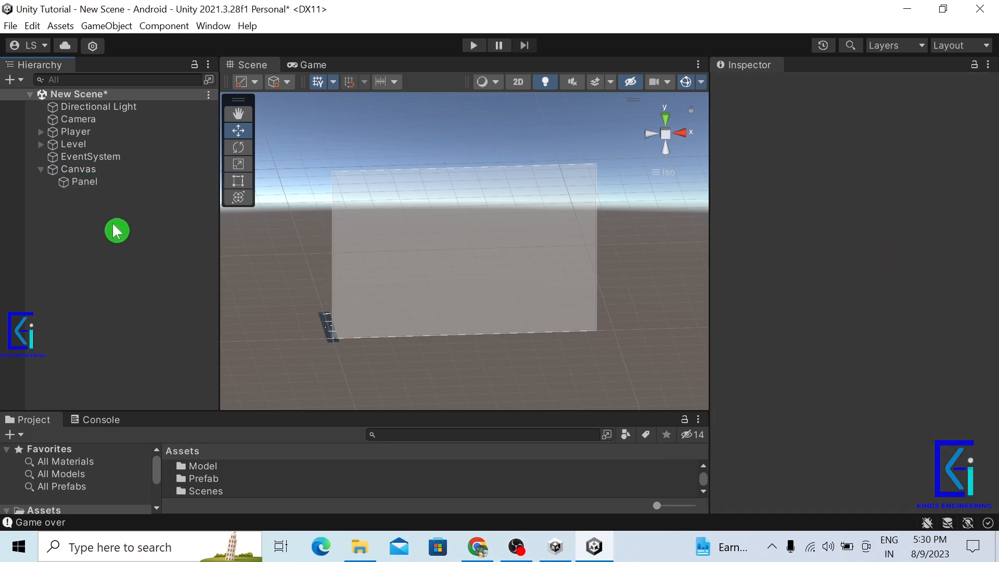
# - Set the Canvas render mode to World Space and assign the scene's Camera as its event camera
pyautogui.click(93, 187)
pyautogui.click(81, 172)
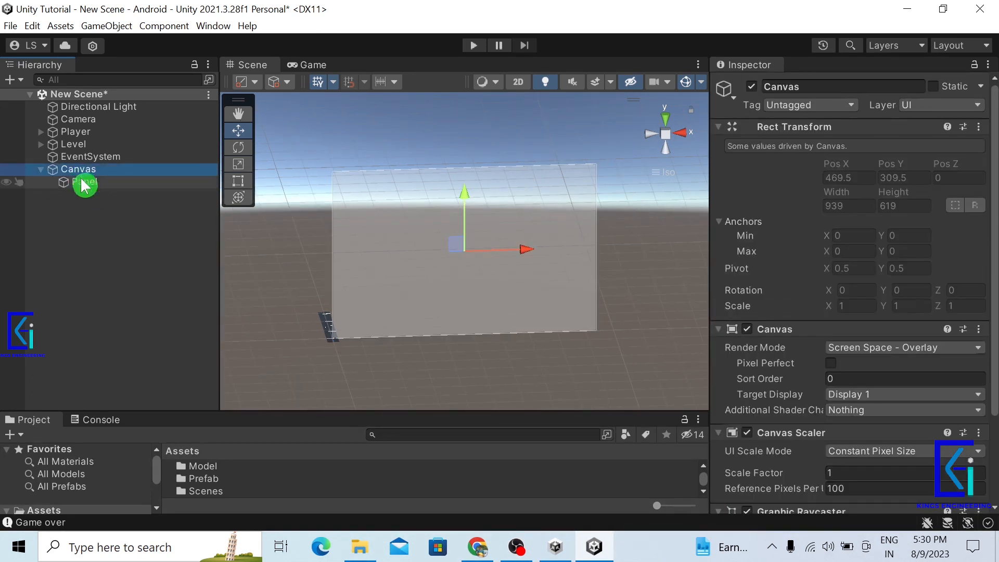
pyautogui.click(133, 228)
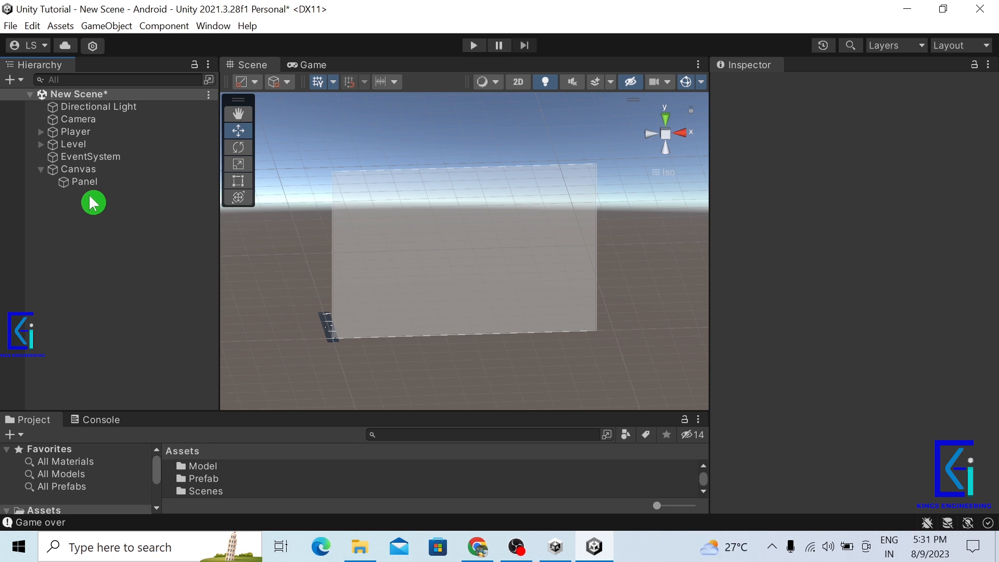
pyautogui.click(82, 171)
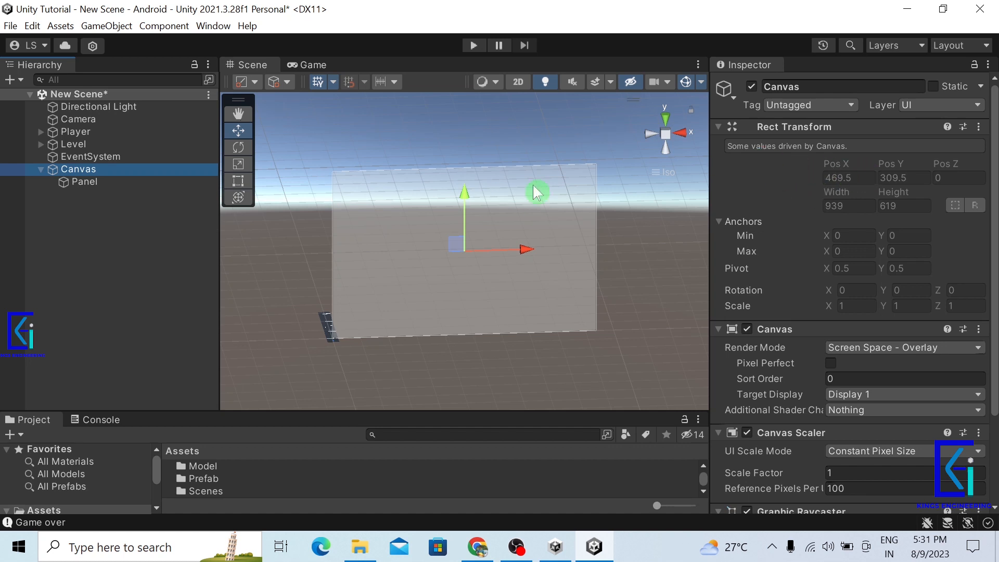
pyautogui.keyDown('alt'); pyautogui.moveTo(367, 359); pyautogui.dragTo(537, 345); pyautogui.keyUp('alt')
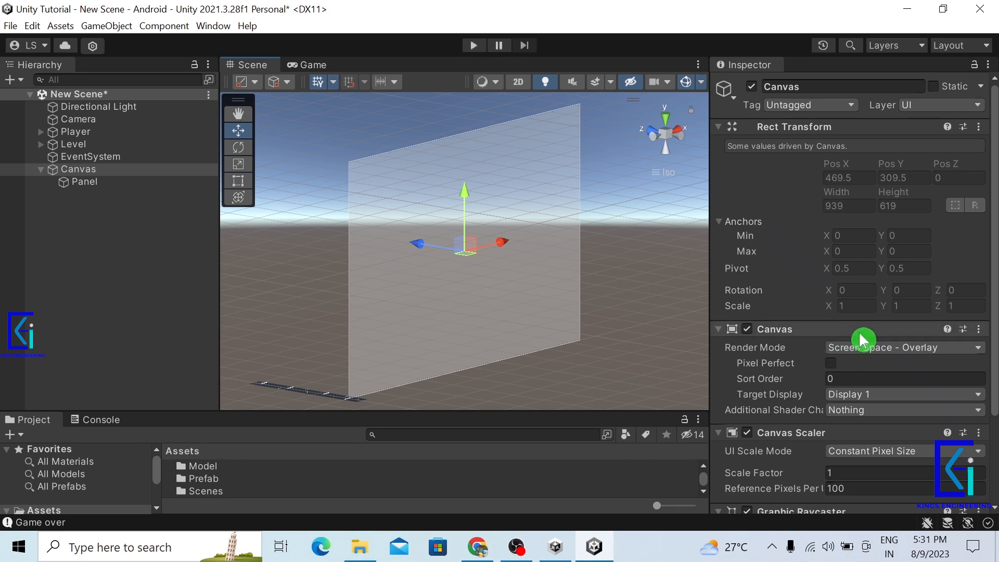
pyautogui.click(128, 225)
pyautogui.click(113, 176)
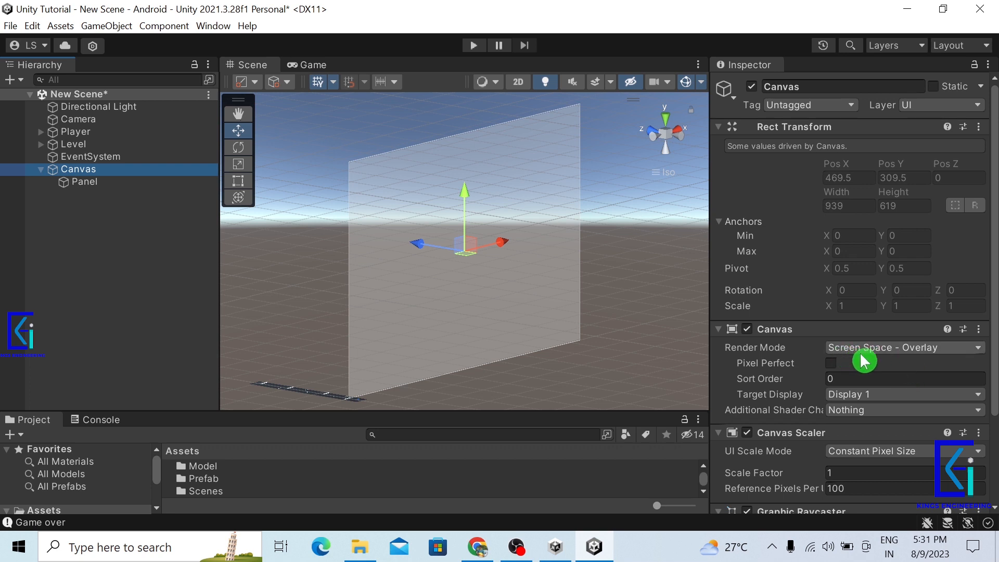
pyautogui.click(921, 350)
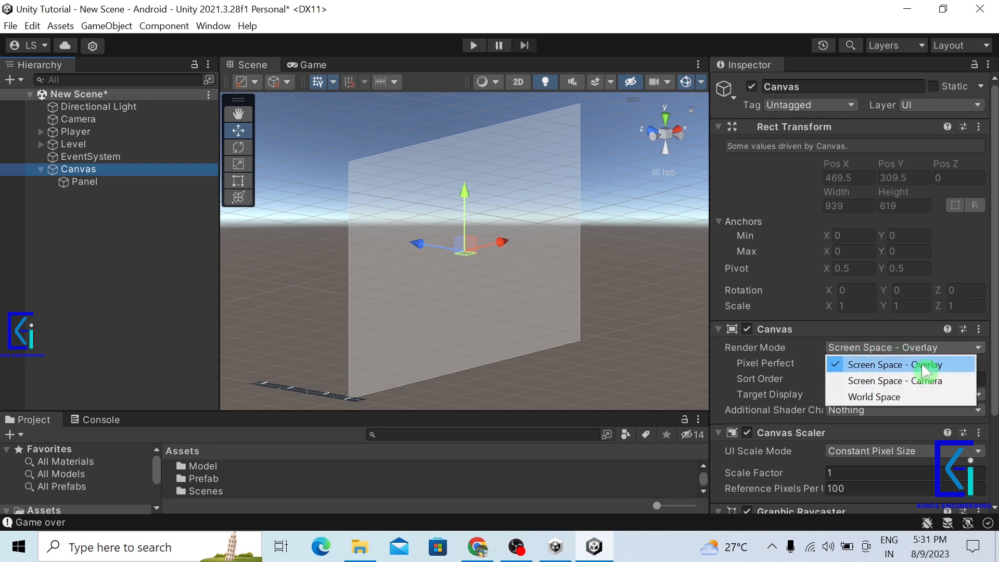
pyautogui.click(920, 405)
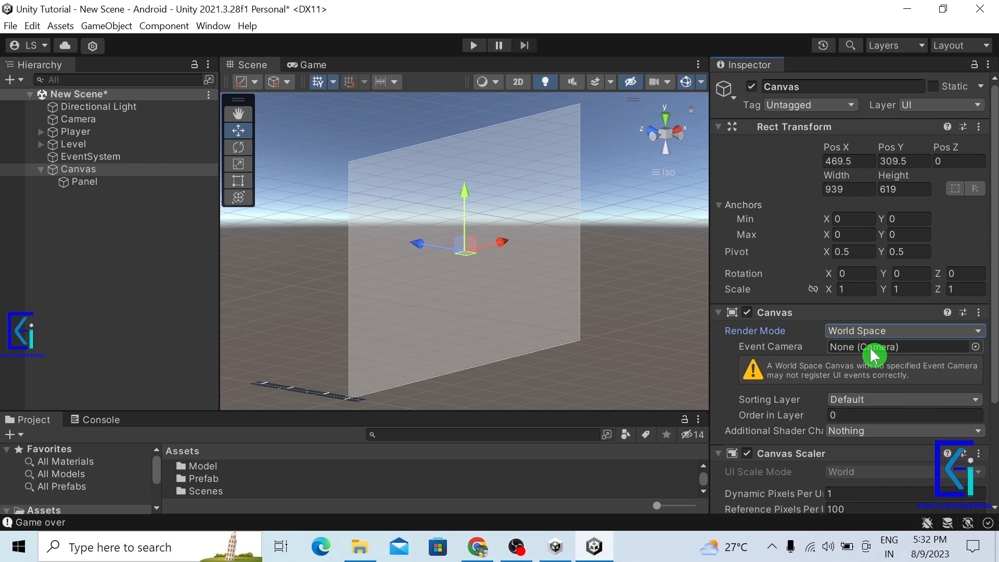
pyautogui.moveTo(74, 120); pyautogui.dragTo(858, 347)
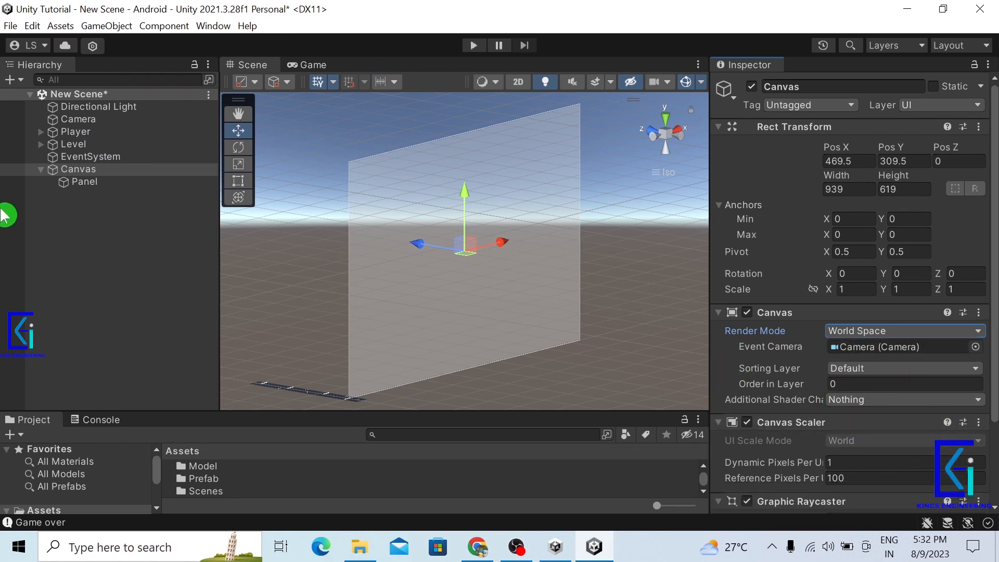
# - Move the Canvas along the Z axis to about 172 and check it in the Game view
pyautogui.click(82, 209)
pyautogui.click(81, 172)
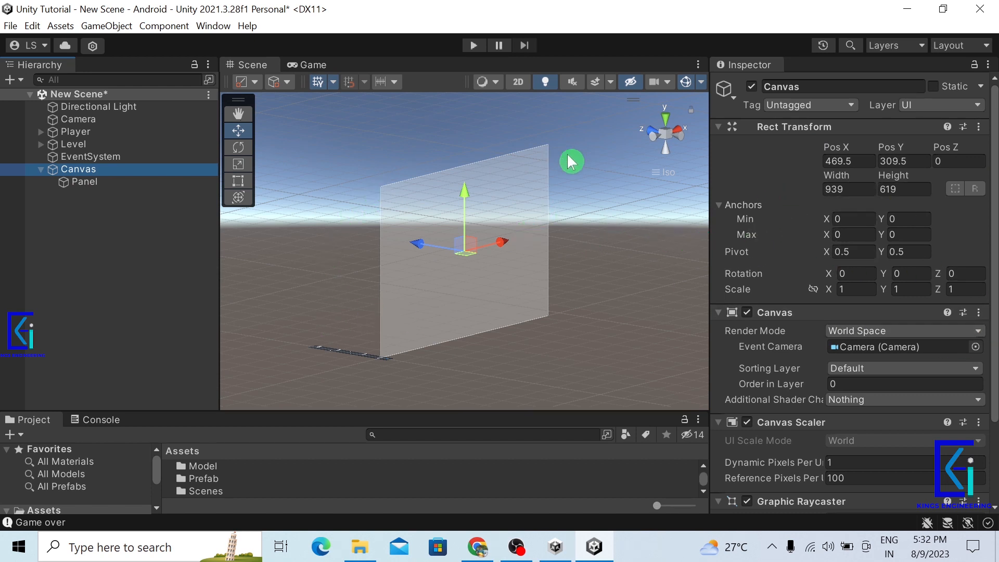
pyautogui.moveTo(436, 251); pyautogui.dragTo(395, 243)
pyautogui.moveTo(550, 340); pyautogui.dragTo(548, 434, button='right')
pyautogui.moveTo(406, 223); pyautogui.dragTo(402, 220)
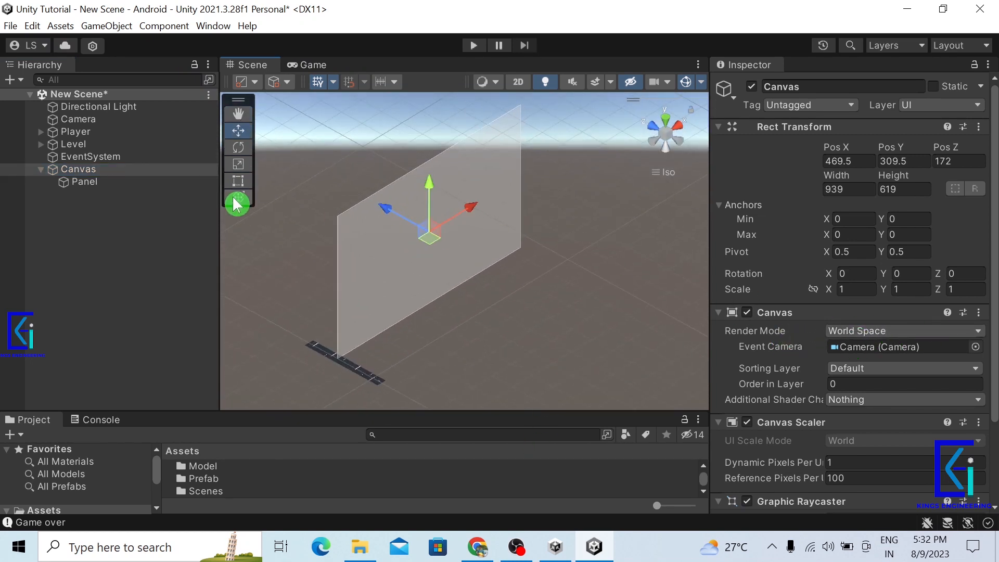
pyautogui.click(311, 67)
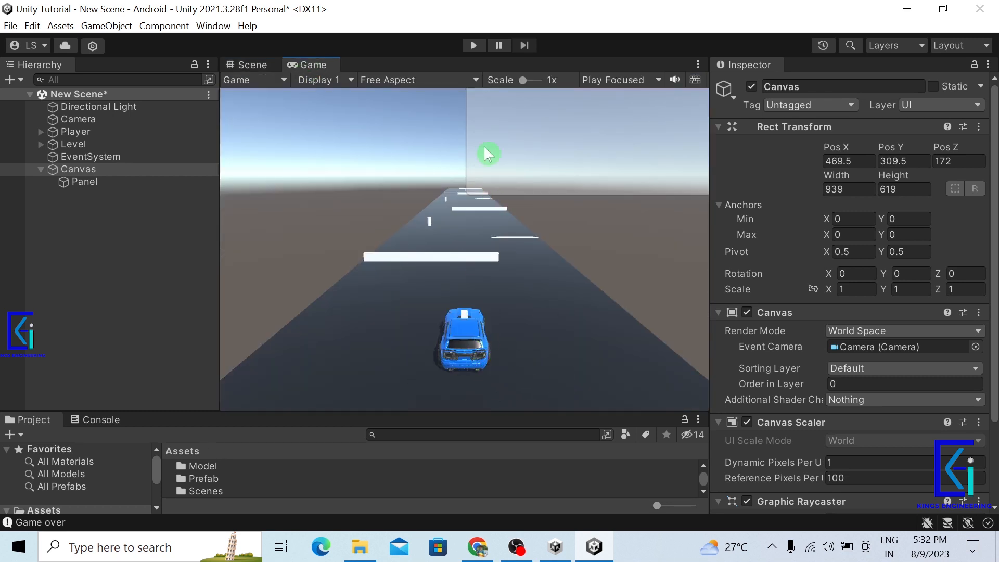
# - Scale the Canvas down uniformly to about 0.213 and move it to about X 139, Y 60, checking it in the Game view
pyautogui.click(248, 65)
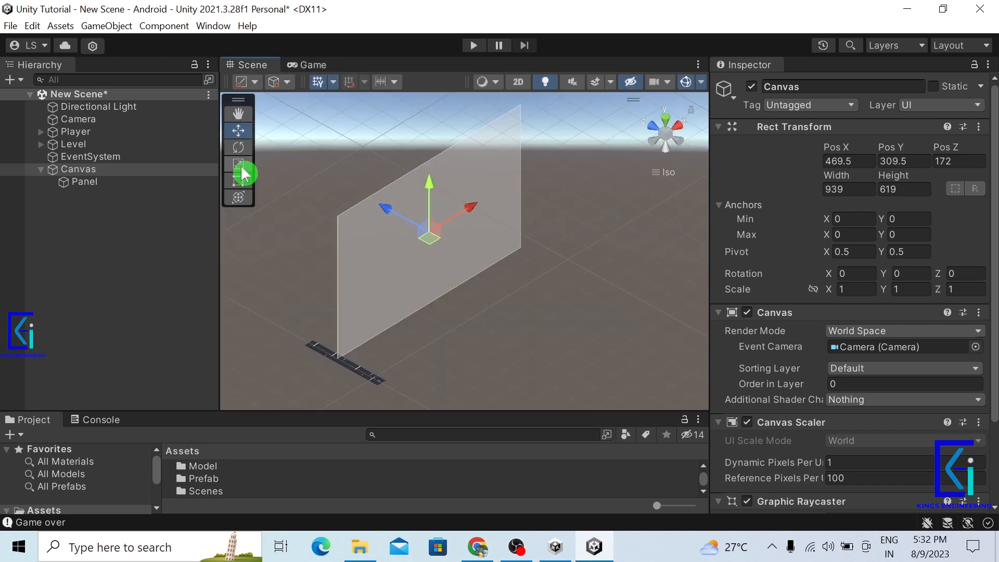
pyautogui.click(239, 164)
pyautogui.moveTo(433, 238); pyautogui.dragTo(398, 273)
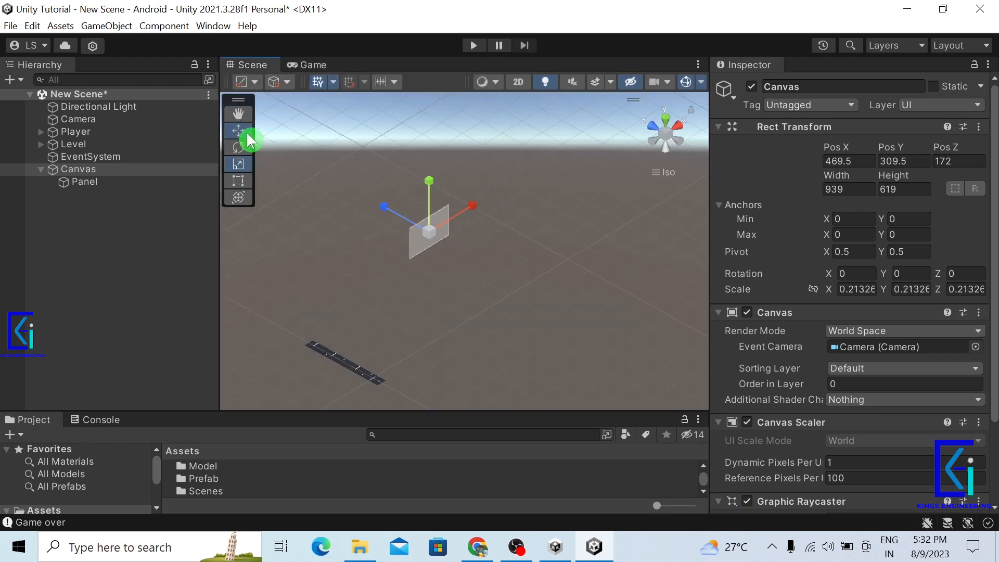
pyautogui.moveTo(474, 208); pyautogui.dragTo(347, 272)
pyautogui.keyDown('alt'); pyautogui.moveTo(412, 322); pyautogui.dragTo(380, 201); pyautogui.keyUp('alt')
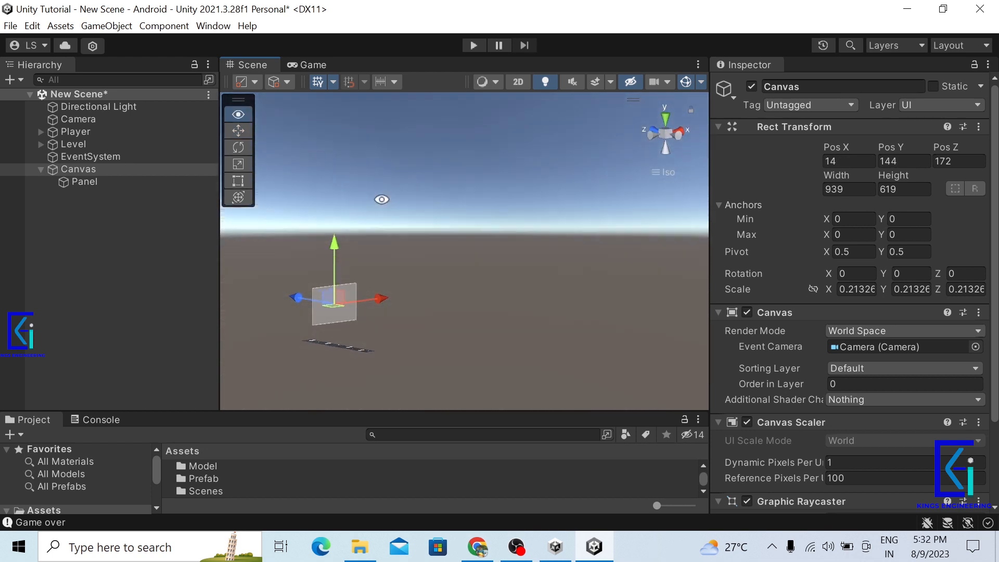
pyautogui.moveTo(343, 245); pyautogui.dragTo(411, 326)
pyautogui.click(312, 64)
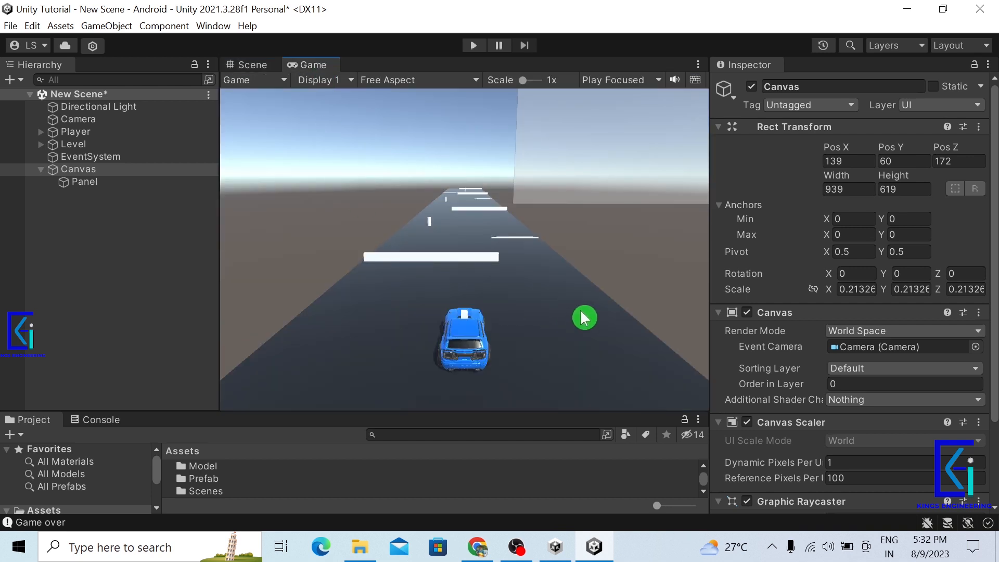
# - Move the Canvas to about X 87 and scale it down uniformly to about 0.157, checking it in the Game view
pyautogui.click(252, 65)
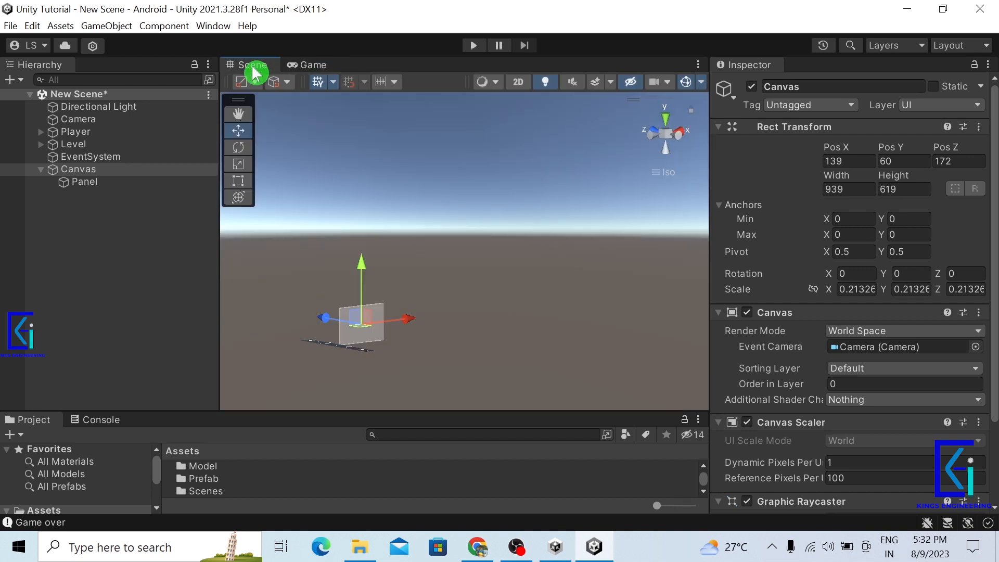
pyautogui.moveTo(416, 326); pyautogui.dragTo(406, 327)
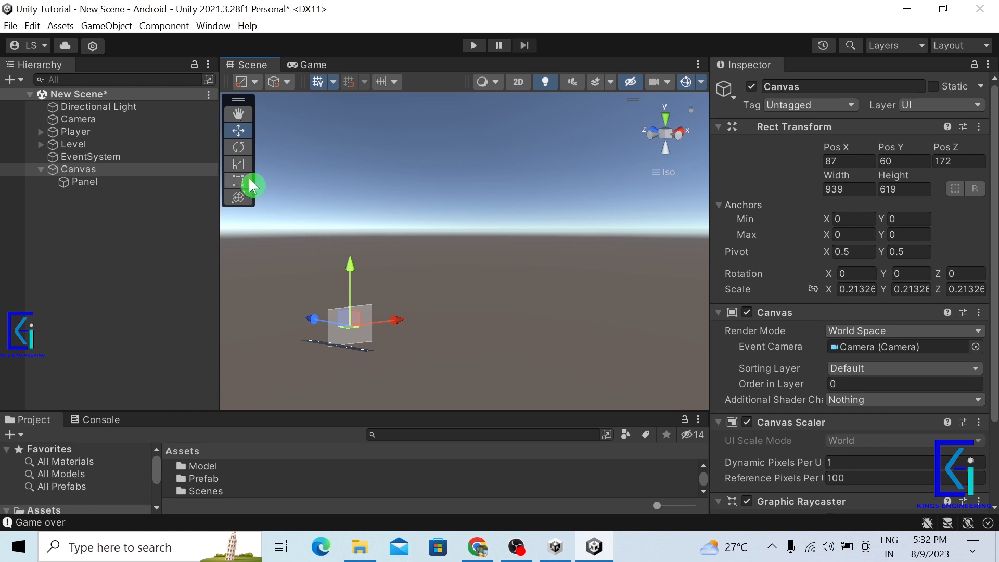
pyautogui.click(238, 165)
pyautogui.moveTo(348, 341); pyautogui.dragTo(352, 358)
pyautogui.click(307, 65)
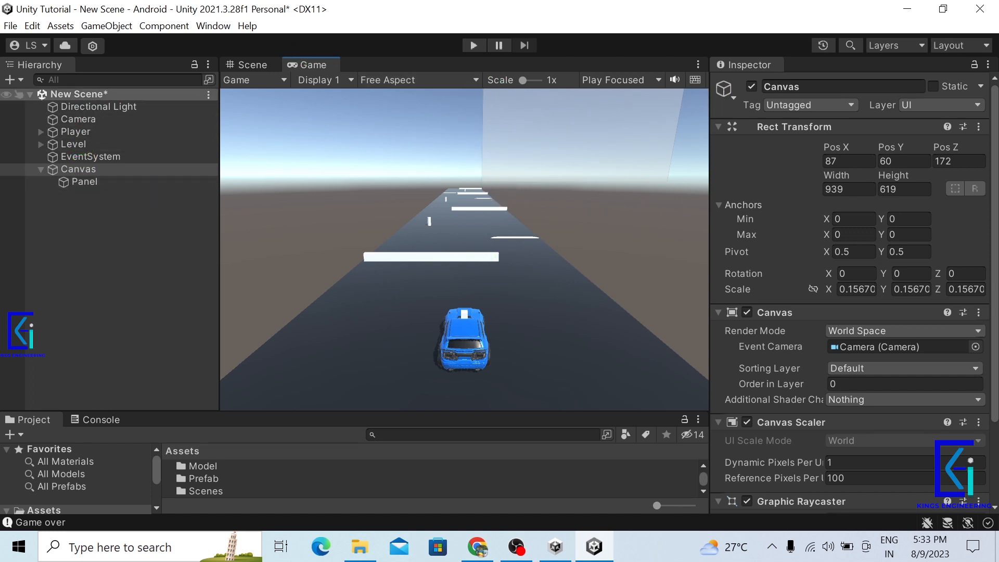
# - Change the Canvas render mode to Screen Space - Camera
pyautogui.click(247, 66)
pyautogui.doubleClick(73, 119)
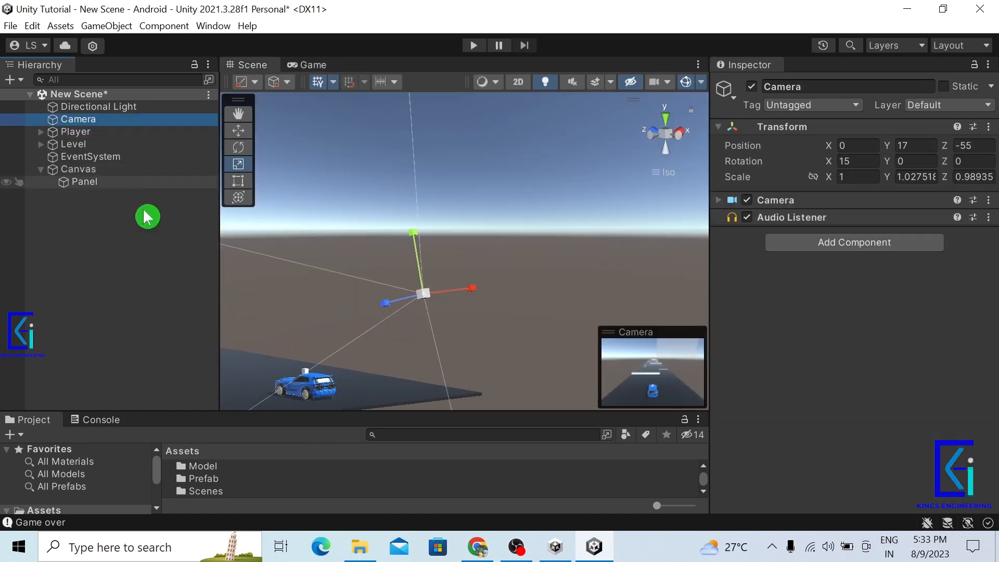
pyautogui.scroll(-8, 415, 356)
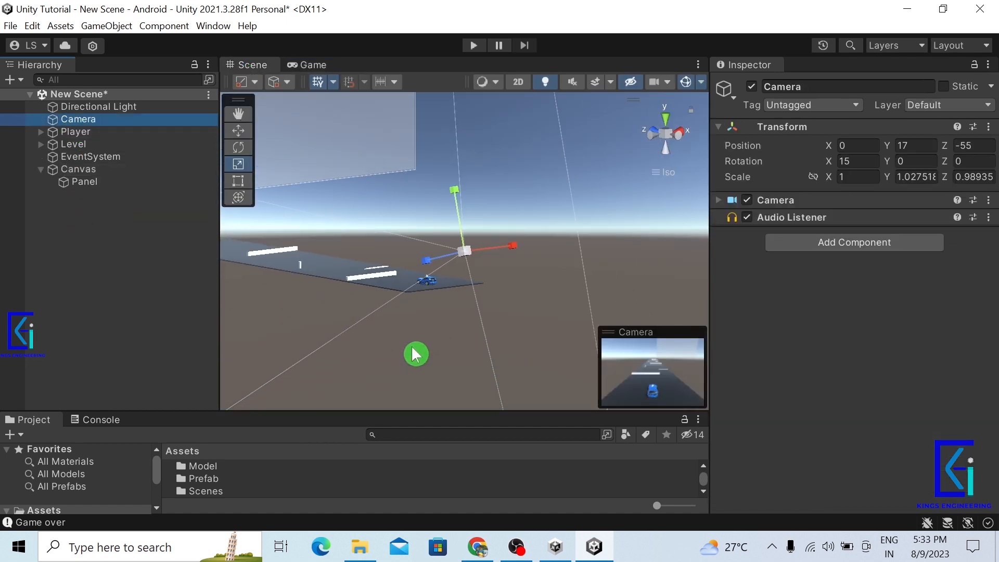
pyautogui.keyDown('alt'); pyautogui.moveTo(416, 354); pyautogui.dragTo(484, 291); pyautogui.keyUp('alt')
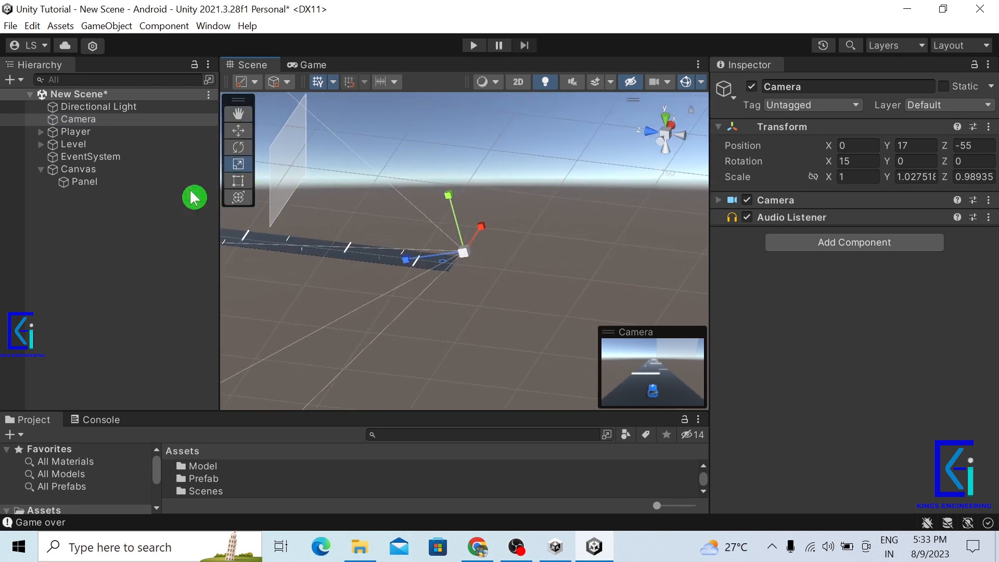
pyautogui.click(127, 170)
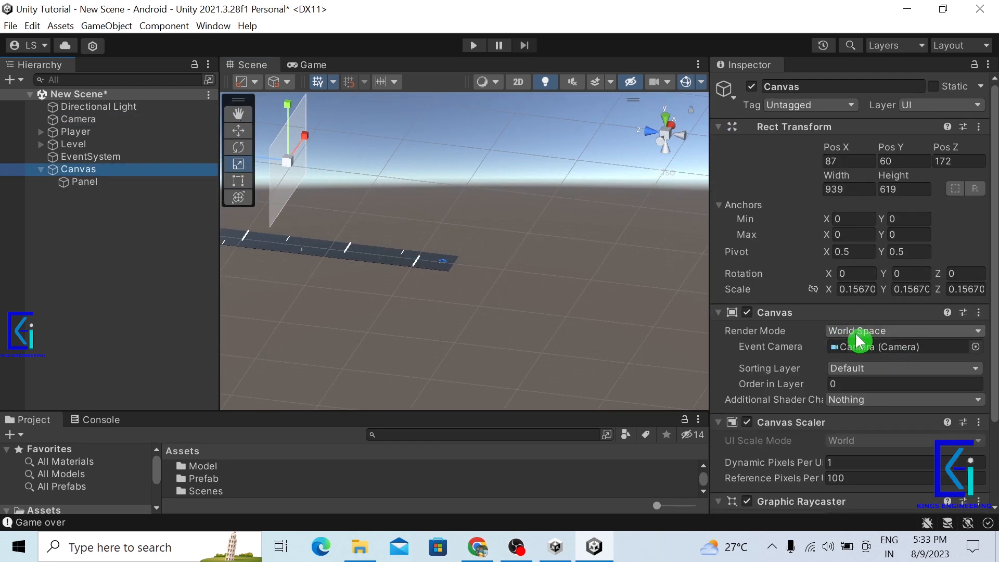
pyautogui.click(907, 332)
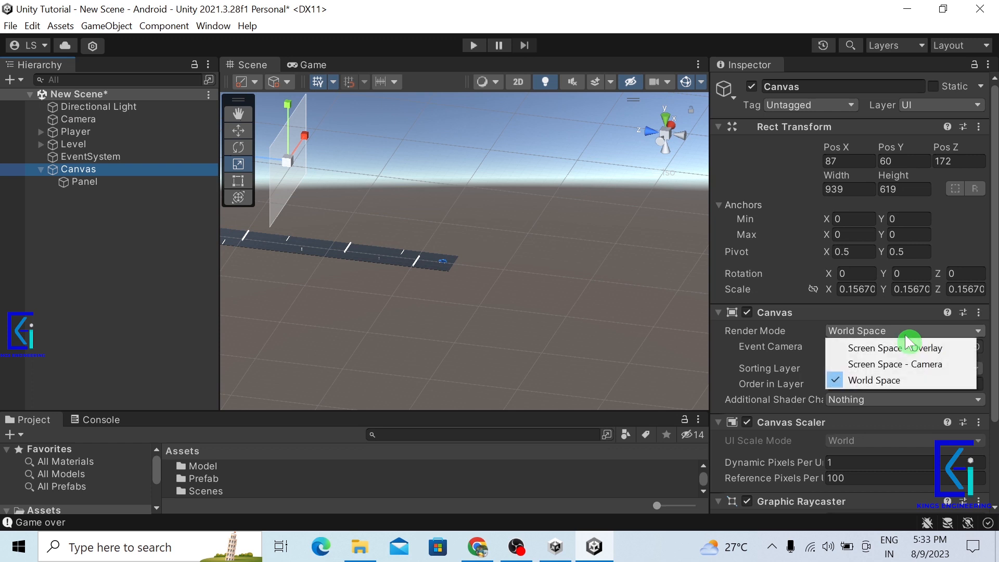
pyautogui.click(909, 366)
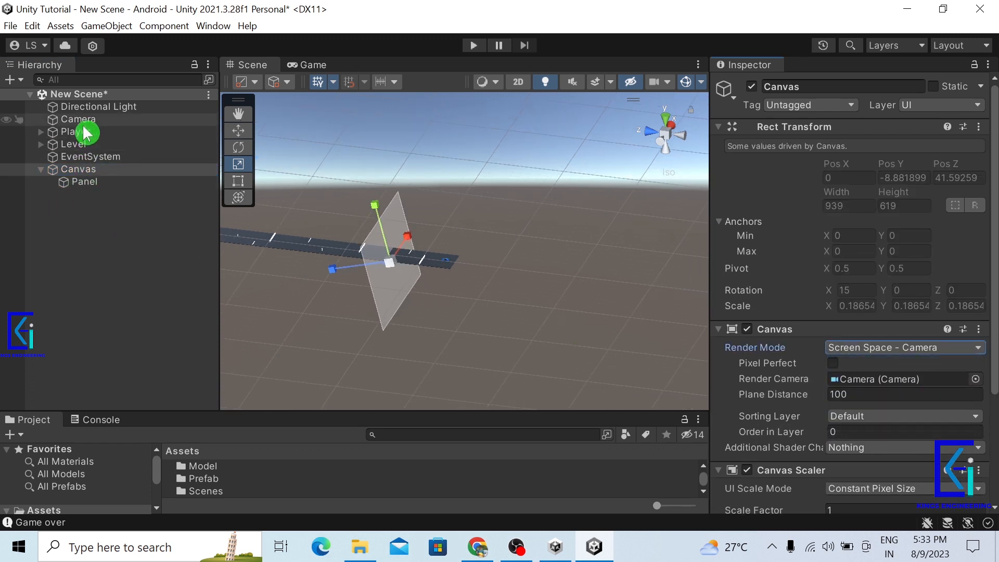
# - Examine the Canvas plane's placement within the Camera's view frustum and across the track from several angles
pyautogui.doubleClick(83, 123)
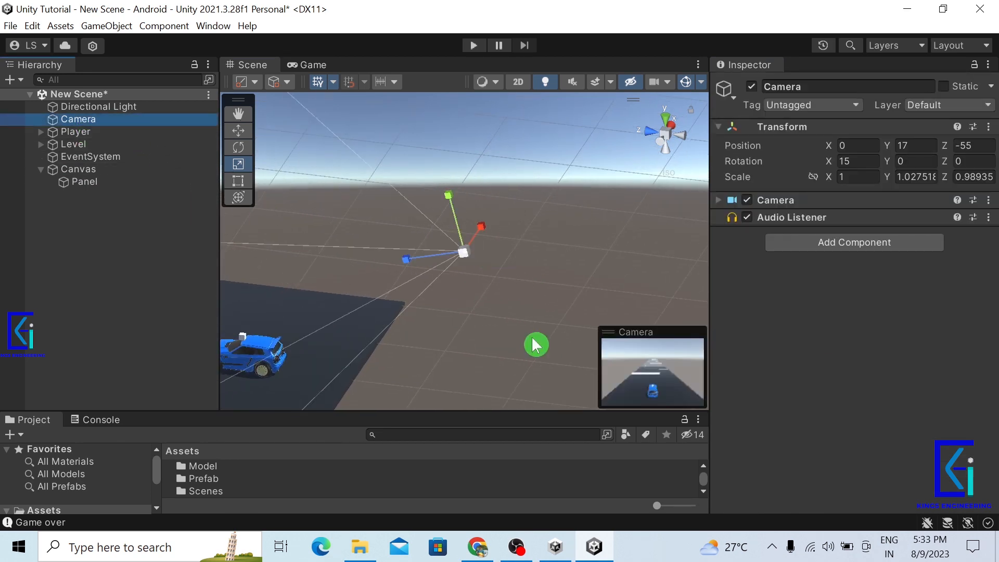
pyautogui.scroll(-15, 551, 344)
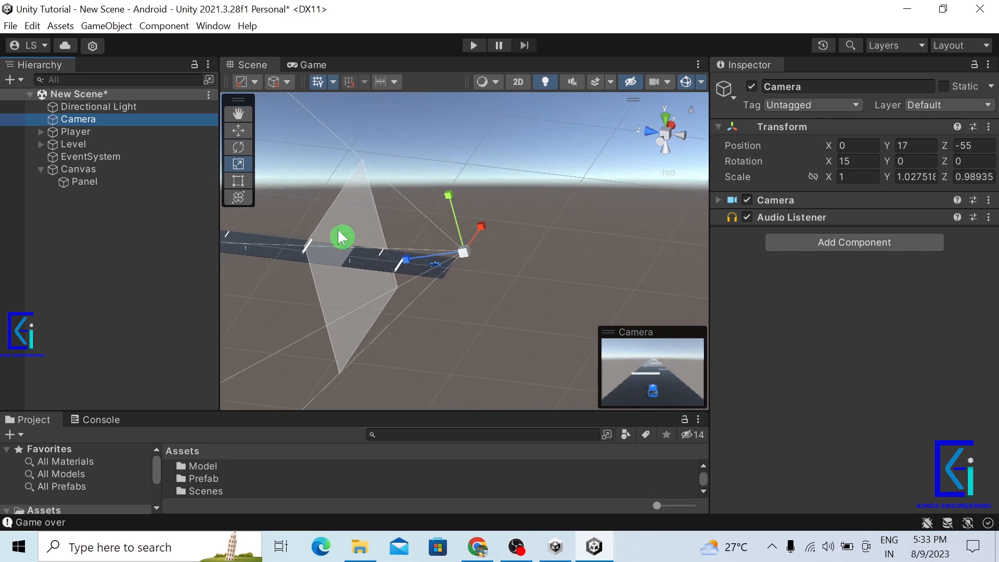
pyautogui.keyDown('alt'); pyautogui.moveTo(373, 274); pyautogui.dragTo(390, 213); pyautogui.keyUp('alt')
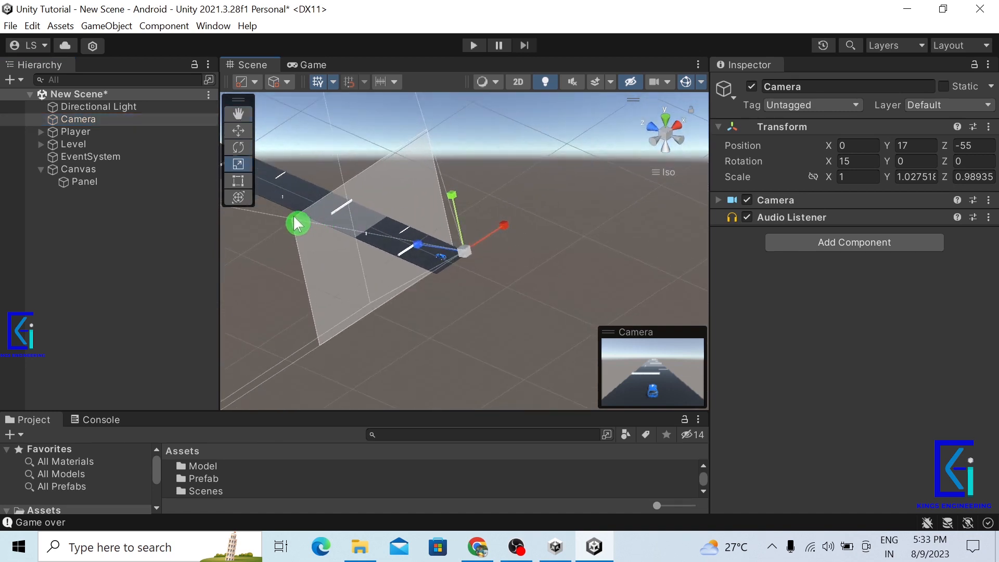
pyautogui.keyDown('alt'); pyautogui.moveTo(528, 333); pyautogui.dragTo(308, 289); pyautogui.keyUp('alt')
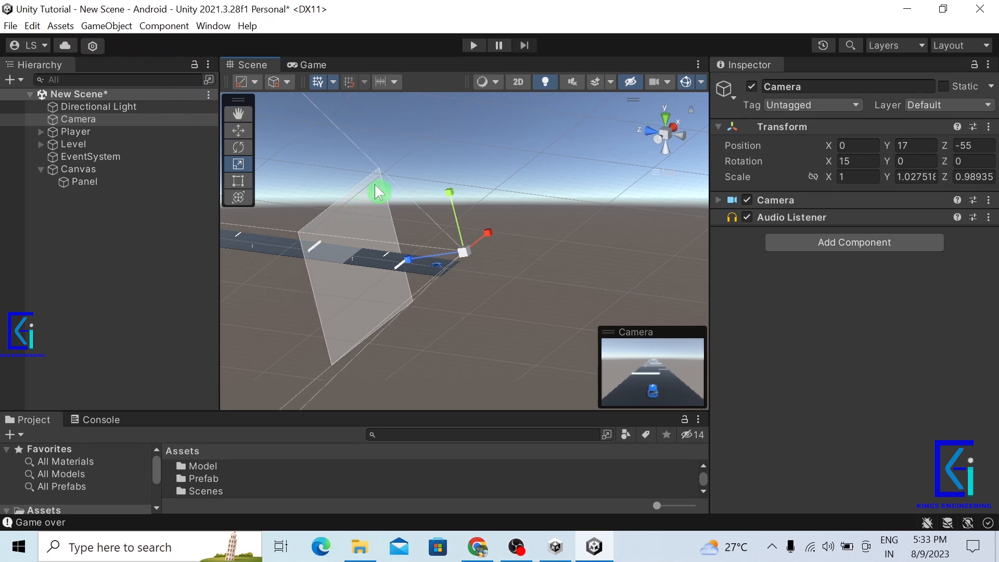
pyautogui.moveTo(481, 286)
pyautogui.keyDown('alt'); pyautogui.mouseDown()
pyautogui.moveTo(502, 283)
pyautogui.moveTo(491, 281)
pyautogui.mouseUp(); pyautogui.keyUp('alt')
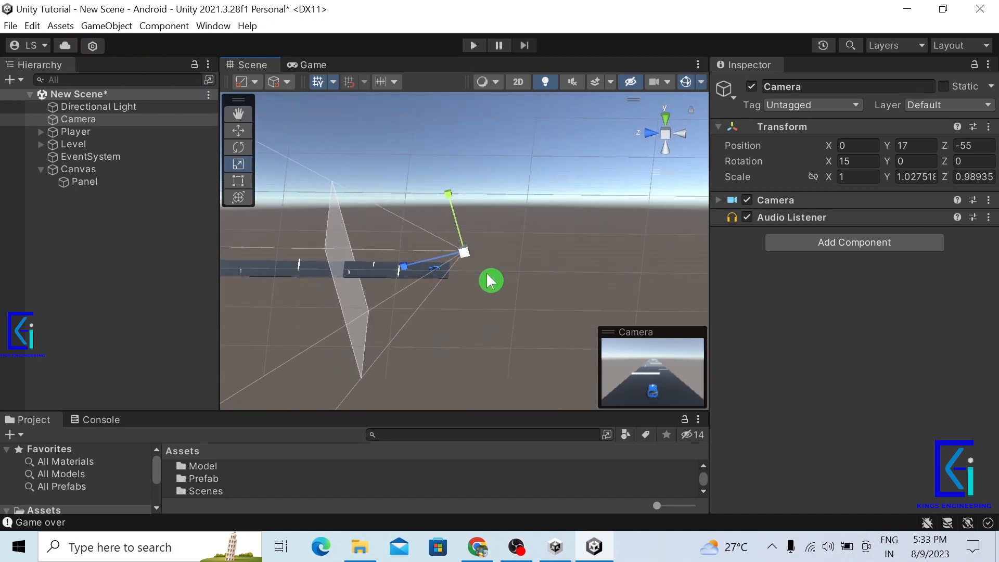
pyautogui.scroll(-2, 540, 312)
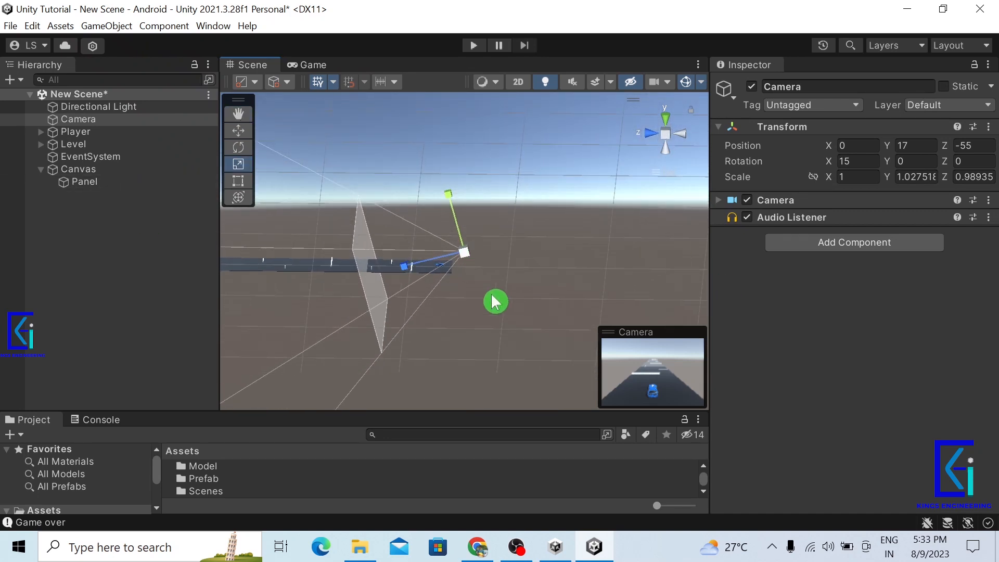
pyautogui.keyDown('alt'); pyautogui.moveTo(591, 282); pyautogui.dragTo(469, 266); pyautogui.keyUp('alt')
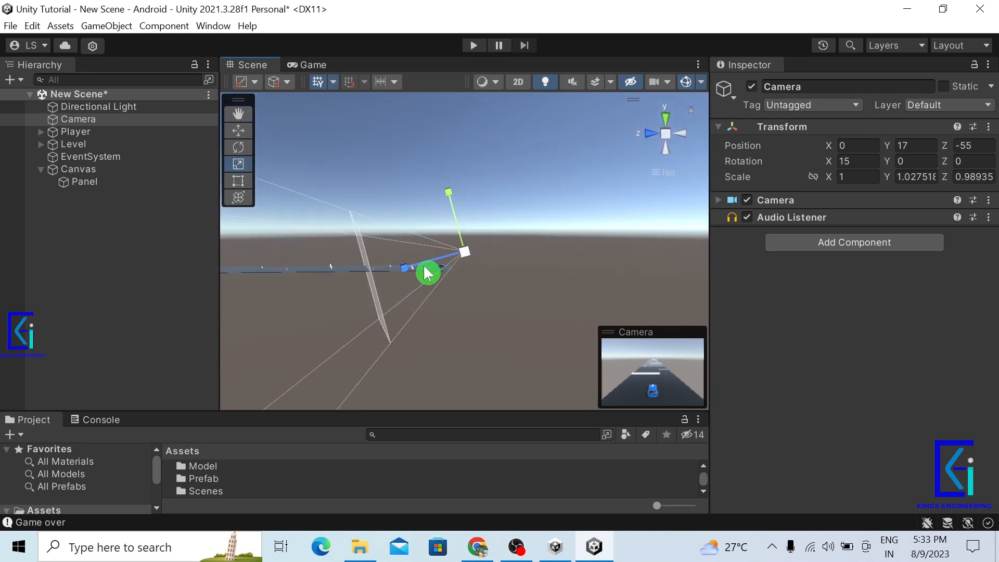
pyautogui.keyDown('alt'); pyautogui.moveTo(388, 276); pyautogui.dragTo(429, 281); pyautogui.keyUp('alt')
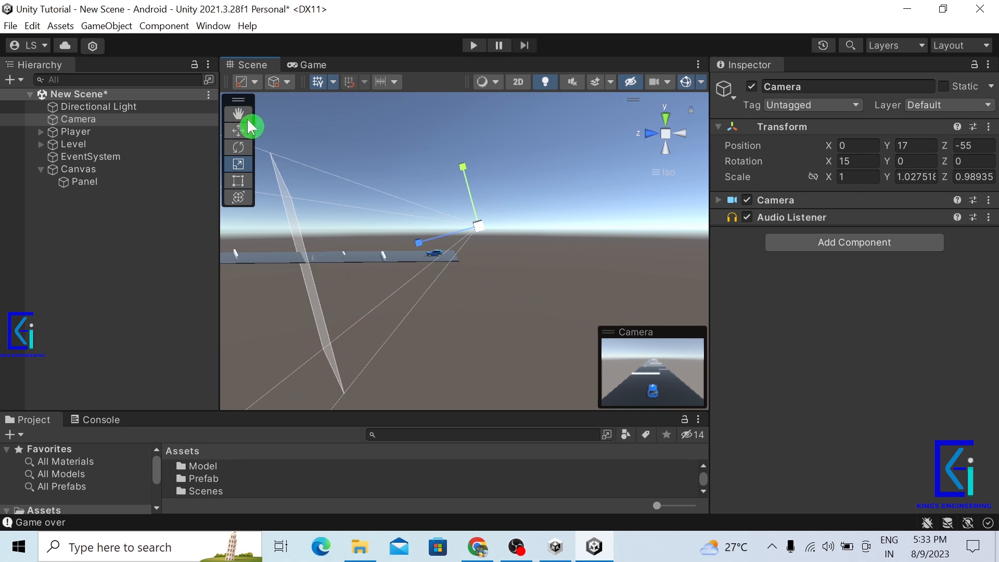
# - Check how the panel overlaps the track in the Game view and inspect the Canvas, Level and Camera objects
pyautogui.click(322, 66)
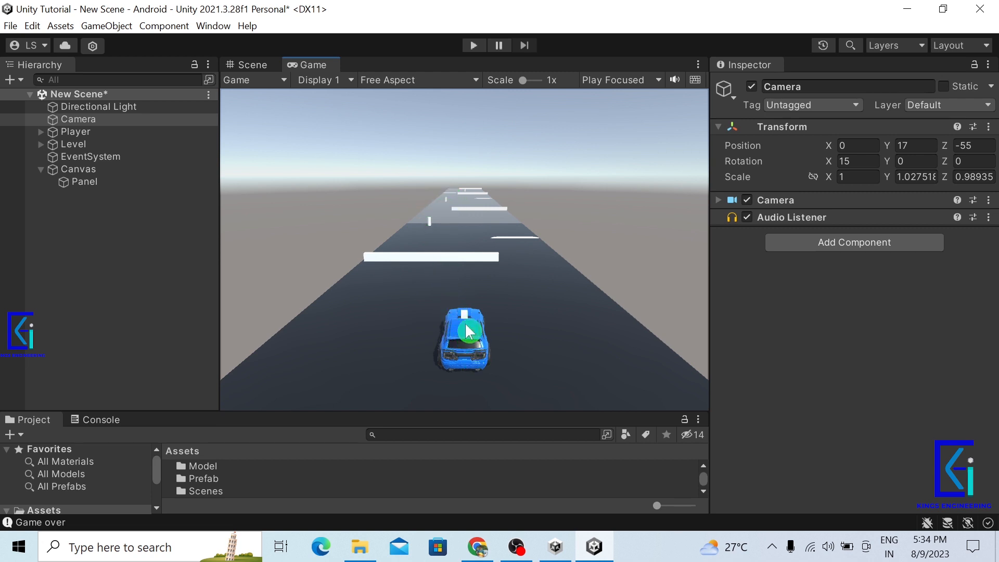
pyautogui.click(111, 169)
pyautogui.click(119, 145)
pyautogui.click(120, 119)
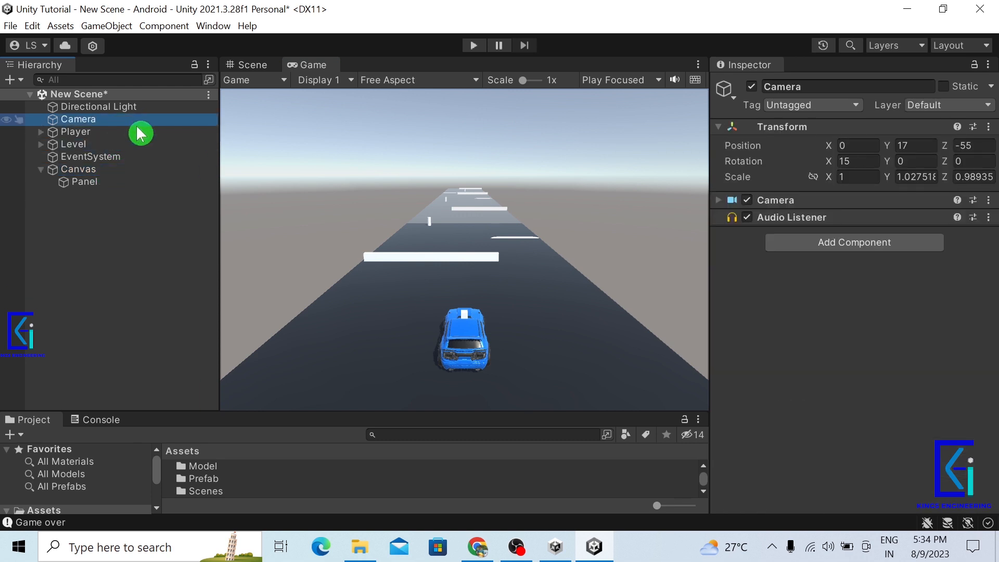
pyautogui.click(247, 65)
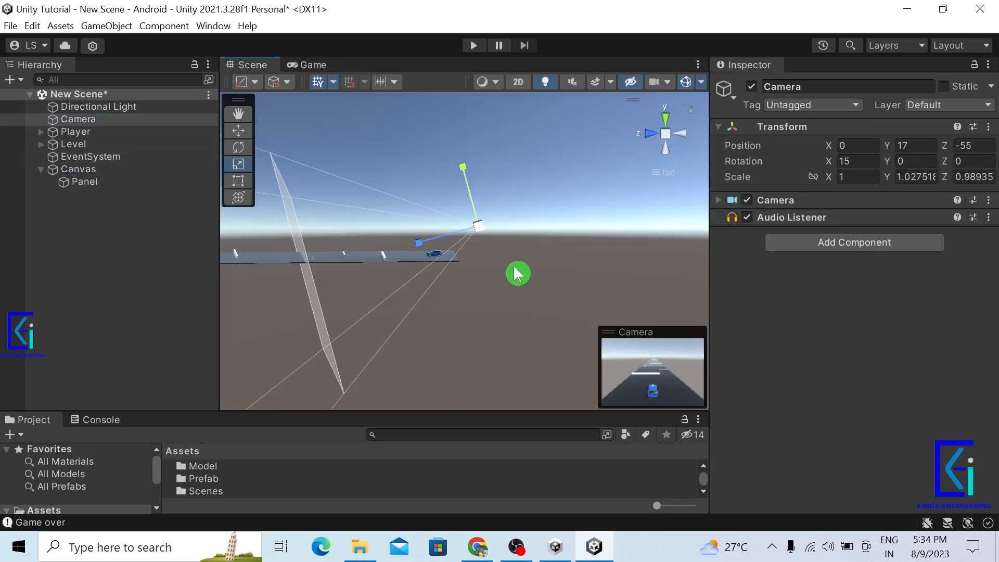
# - Set the Canvas plane distance to 23.4 and check its placement against the Camera's view frustum
pyautogui.click(95, 171)
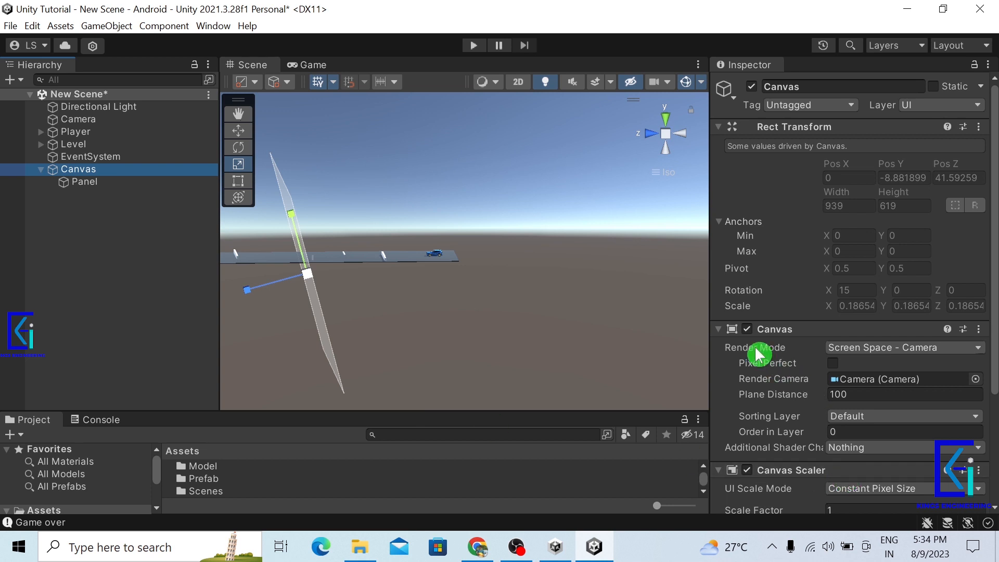
pyautogui.moveTo(825, 394); pyautogui.dragTo(370, 501)
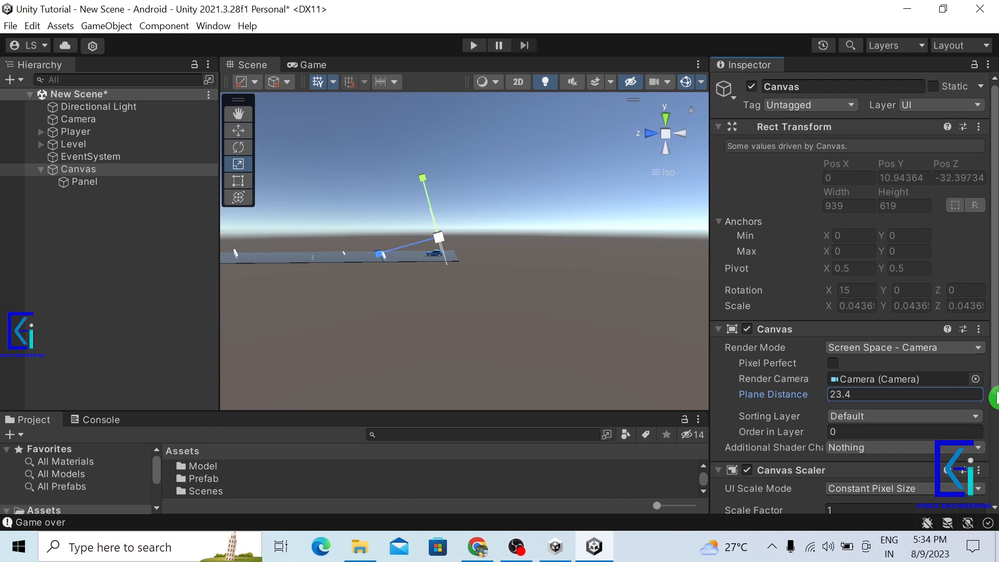
pyautogui.click(77, 119)
pyautogui.keyDown('alt'); pyautogui.moveTo(453, 229); pyautogui.dragTo(426, 277); pyautogui.keyUp('alt')
pyautogui.keyDown('alt'); pyautogui.scroll(4, 476, 224); pyautogui.keyUp('alt')
pyautogui.scroll(2, 411, 209)
pyautogui.keyDown('alt'); pyautogui.moveTo(411, 210); pyautogui.dragTo(490, 223); pyautogui.keyUp('alt')
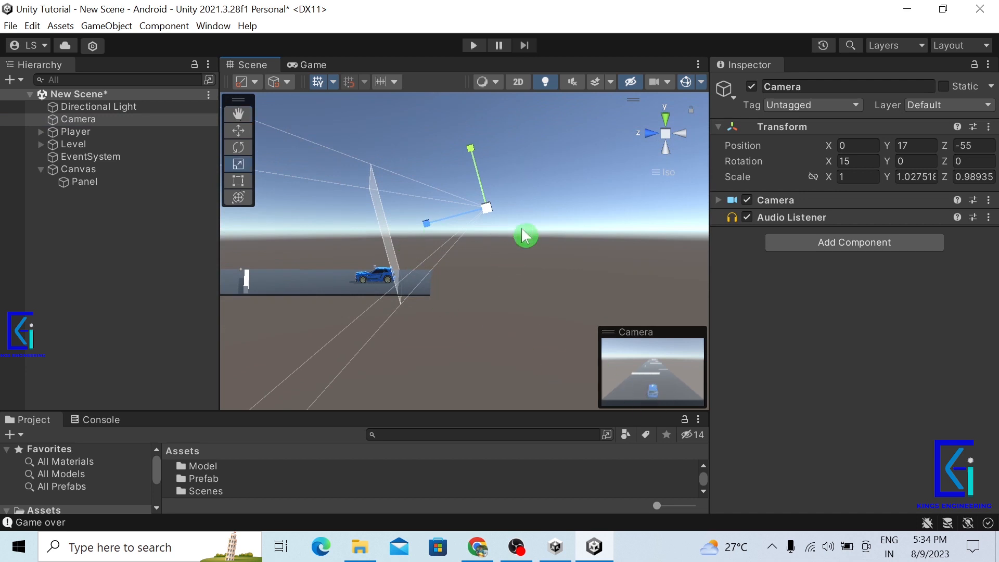
# - Make the Panel's Image color fully opaque black with alpha 255, and check it in the Scene and Game views
pyautogui.click(89, 183)
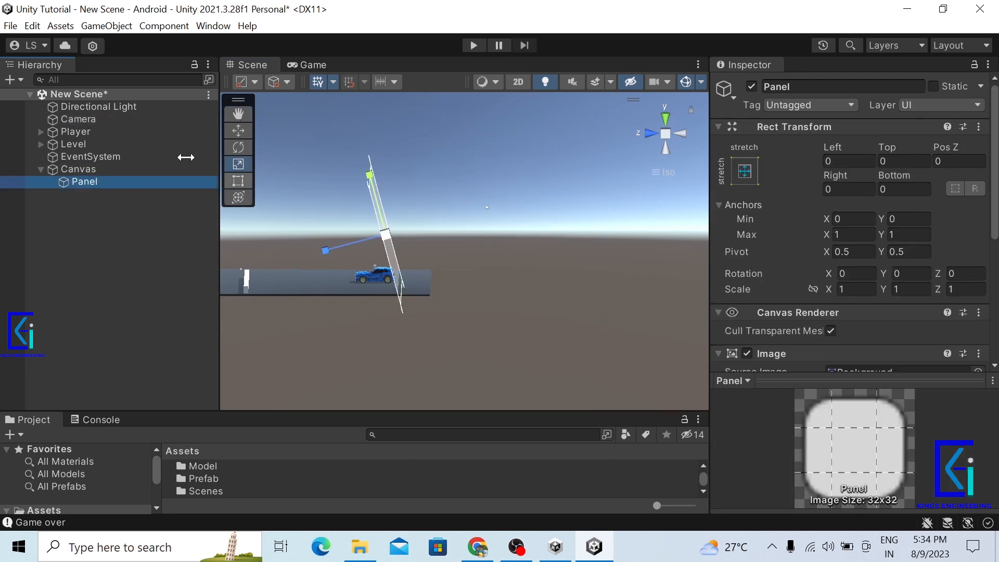
pyautogui.scroll(-3, 904, 252)
pyautogui.click(876, 221)
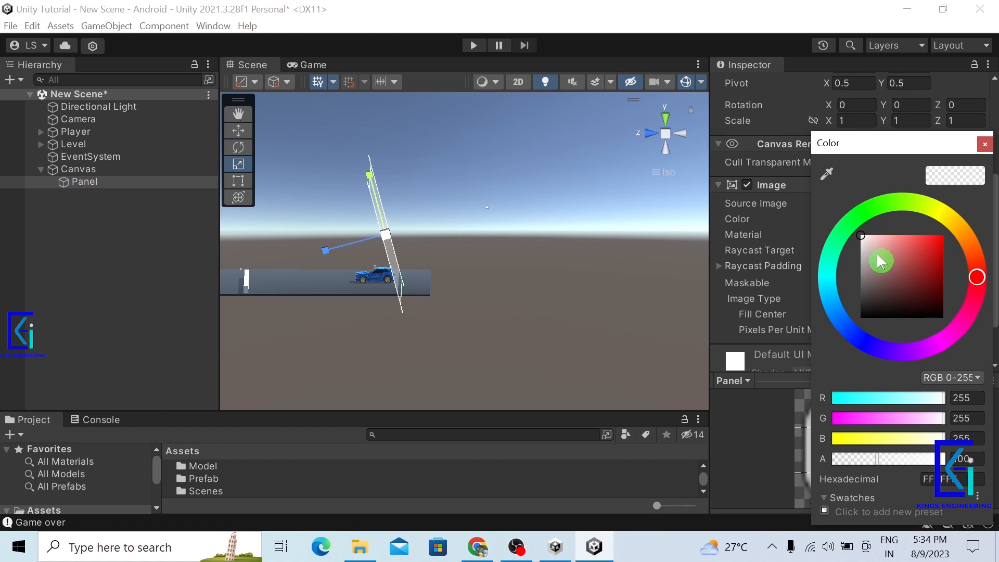
pyautogui.moveTo(880, 262); pyautogui.dragTo(967, 360)
pyautogui.click(942, 458)
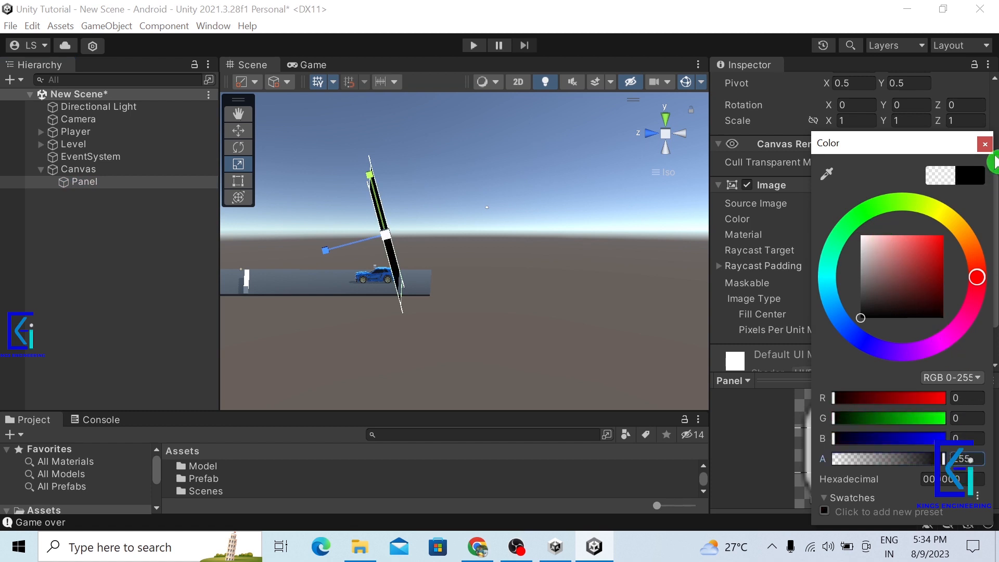
pyautogui.click(986, 148)
pyautogui.moveTo(522, 257); pyautogui.dragTo(435, 281, button='right')
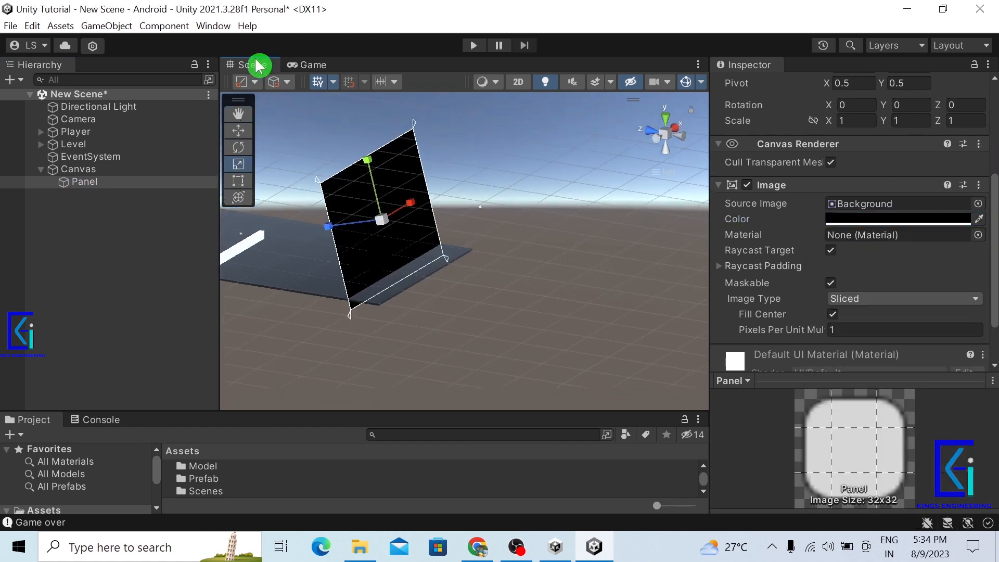
pyautogui.click(312, 64)
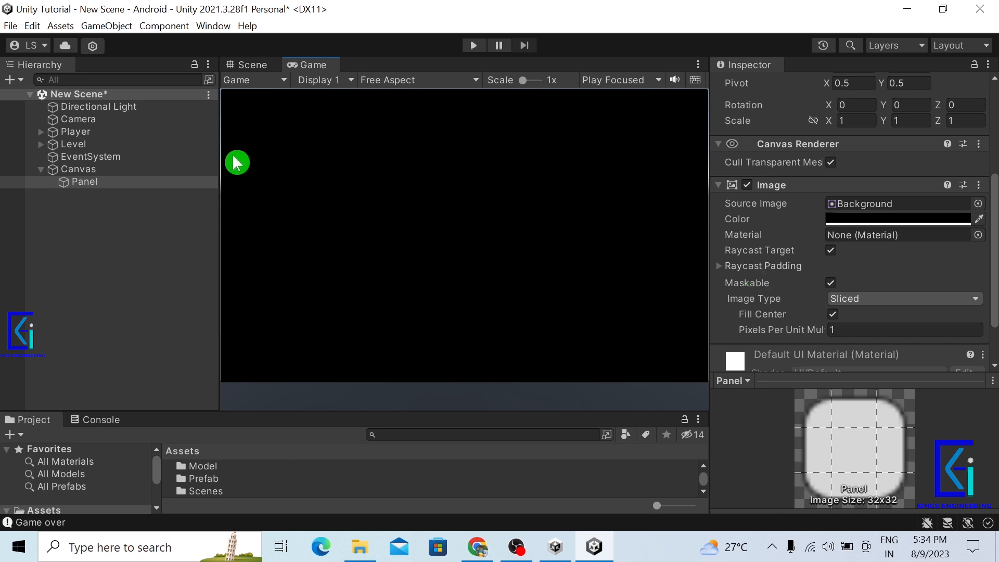
pyautogui.click(254, 64)
pyautogui.moveTo(392, 323); pyautogui.dragTo(546, 294, button='right')
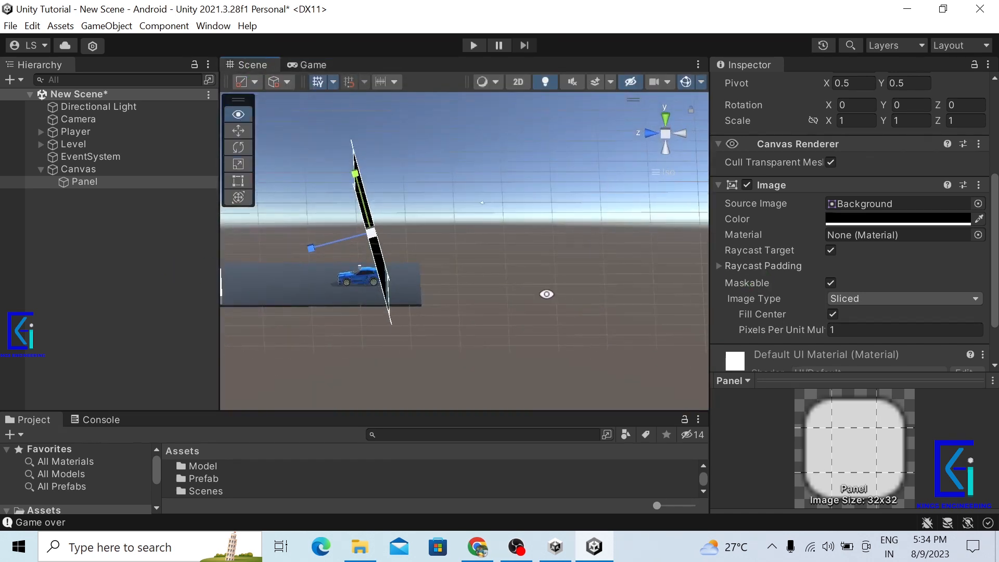
# - Change the Canvas render mode to Screen Space - Overlay and inspect its plane beside the track
pyautogui.click(84, 169)
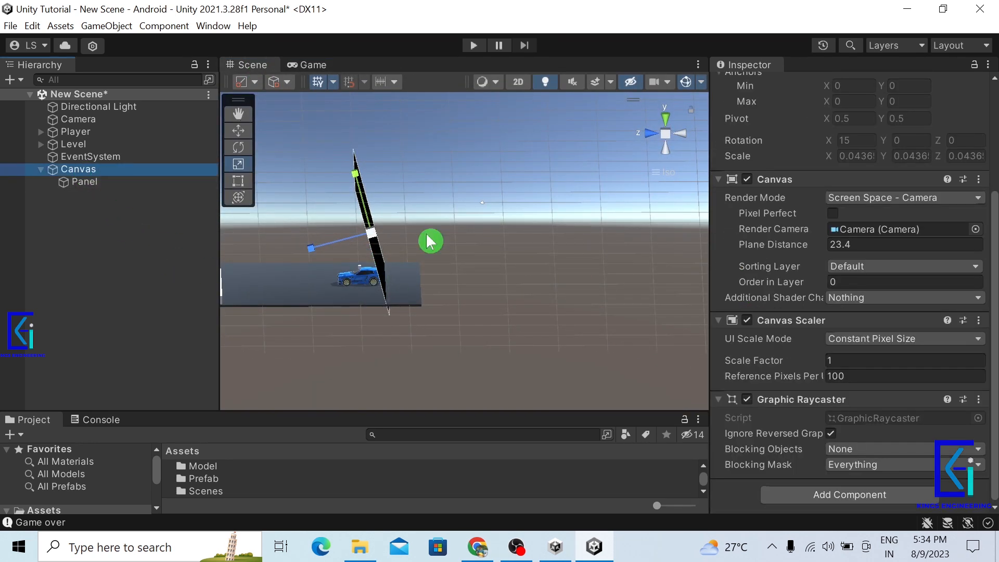
pyautogui.click(887, 200)
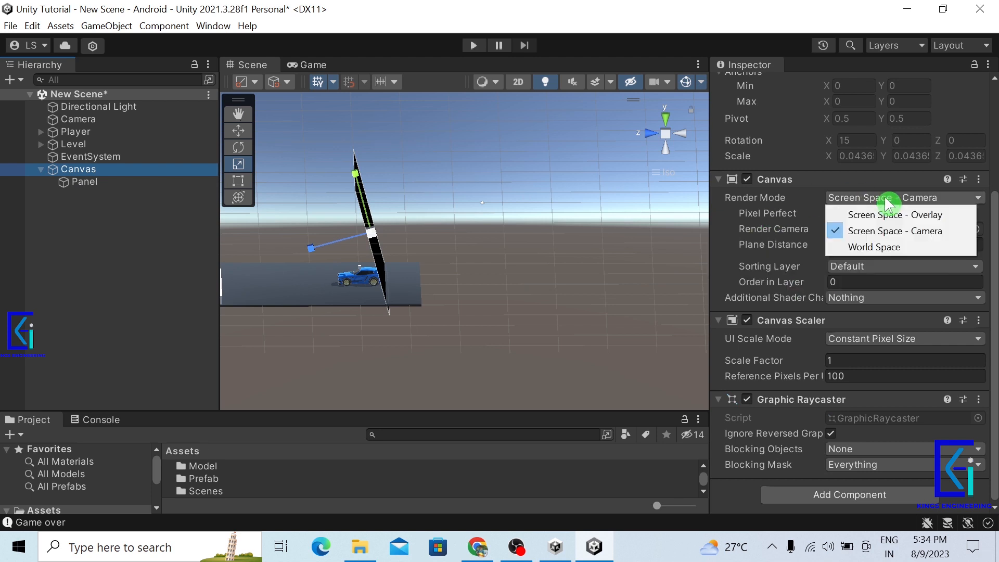
pyautogui.click(890, 214)
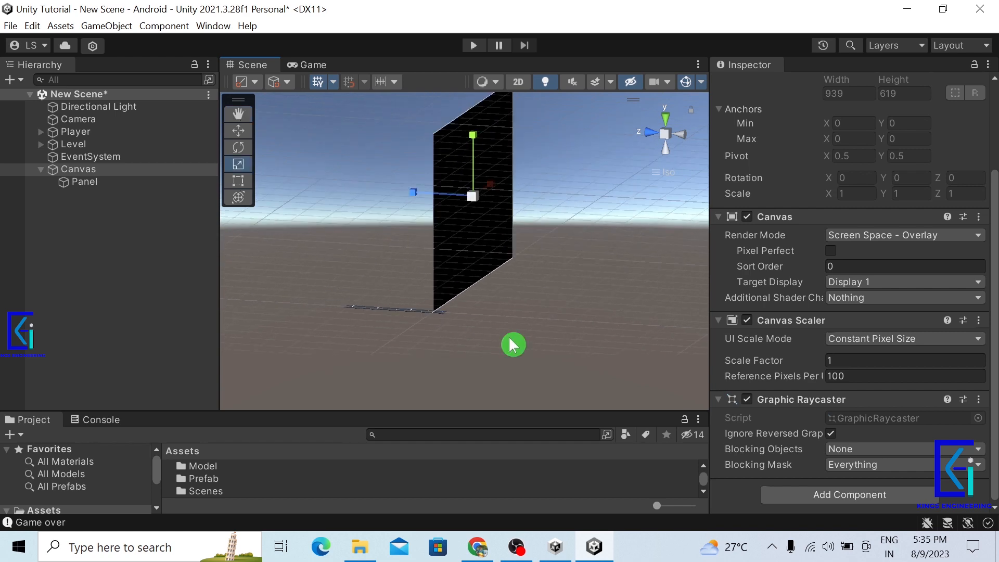
pyautogui.keyDown('alt'); pyautogui.scroll(12, 466, 323); pyautogui.keyUp('alt')
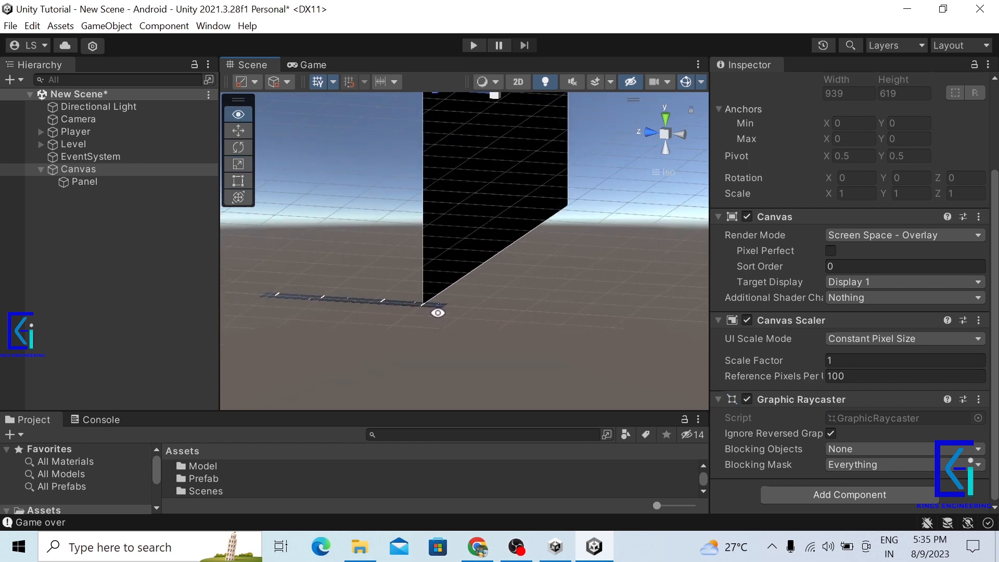
pyautogui.keyDown('alt'); pyautogui.moveTo(437, 312); pyautogui.dragTo(535, 307); pyautogui.keyUp('alt')
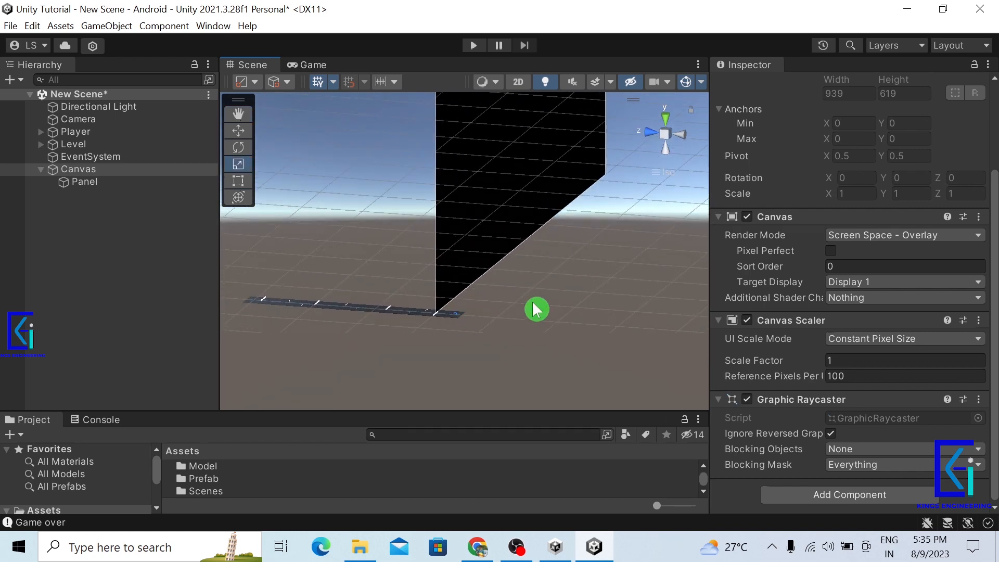
# - Compare the overlay Canvas's size and position with the Camera in the Scene view and its coverage in the Game view
pyautogui.doubleClick(78, 169)
pyautogui.scroll(5, 916, 171)
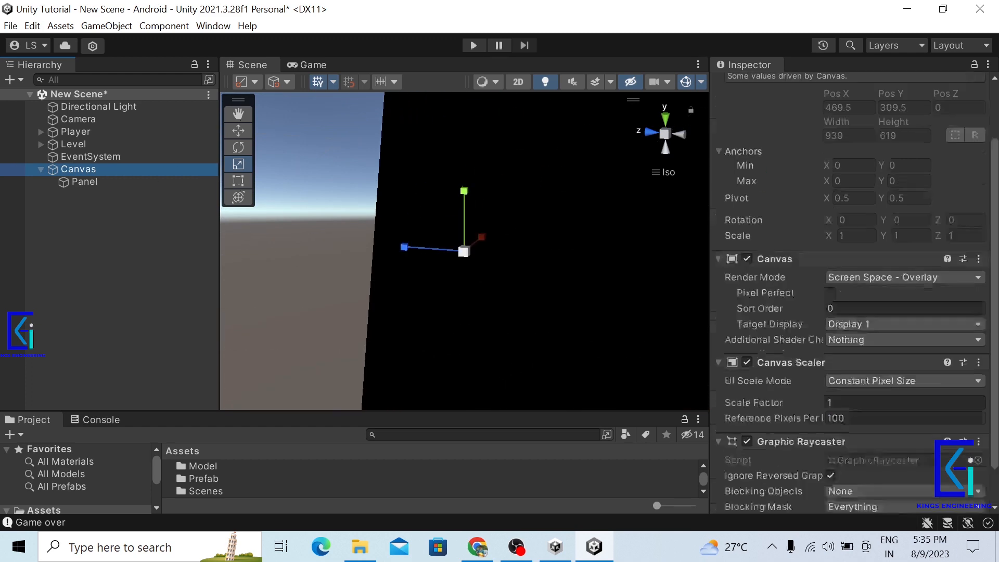
pyautogui.scroll(-4, 978, 157)
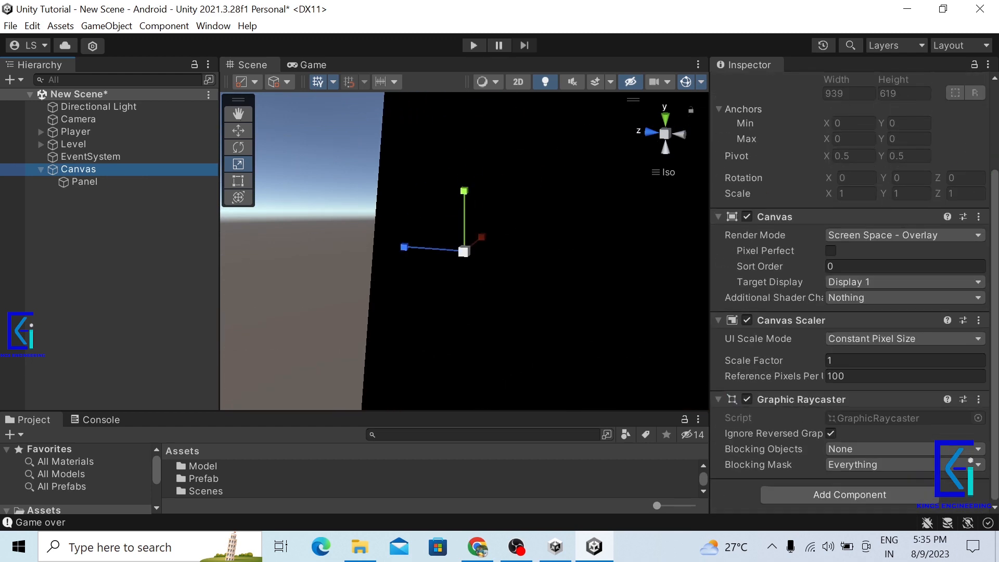
pyautogui.doubleClick(82, 173)
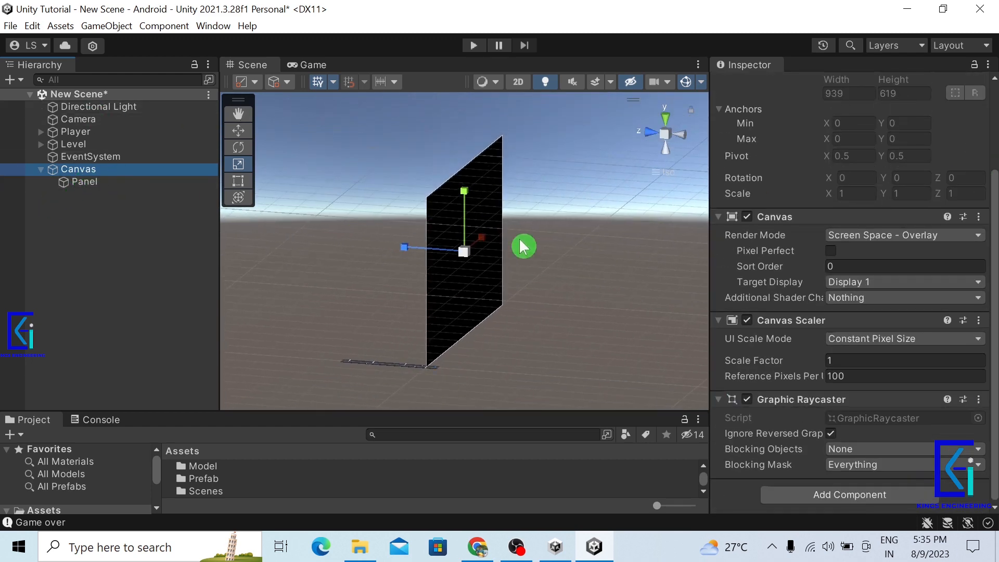
pyautogui.click(322, 67)
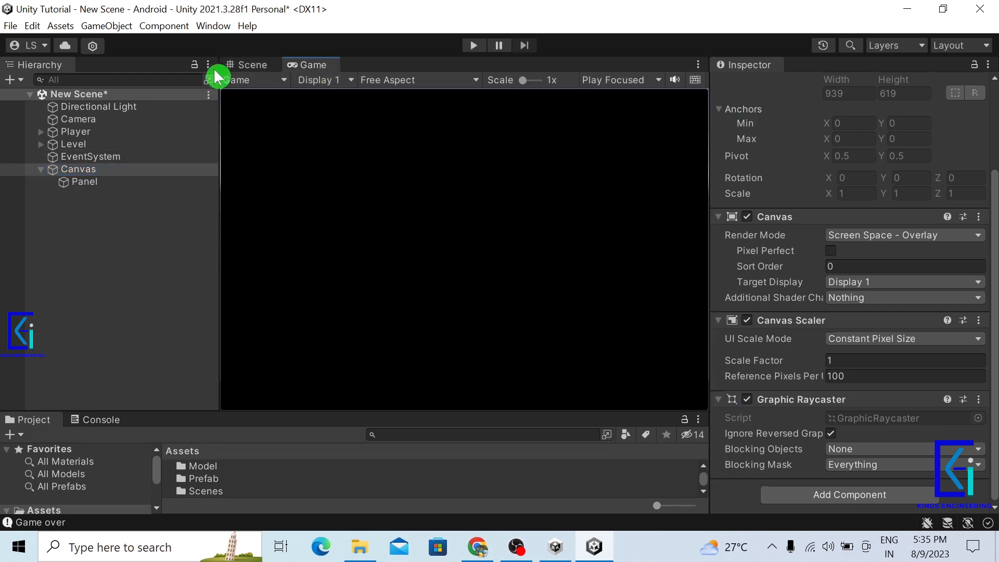
pyautogui.click(246, 67)
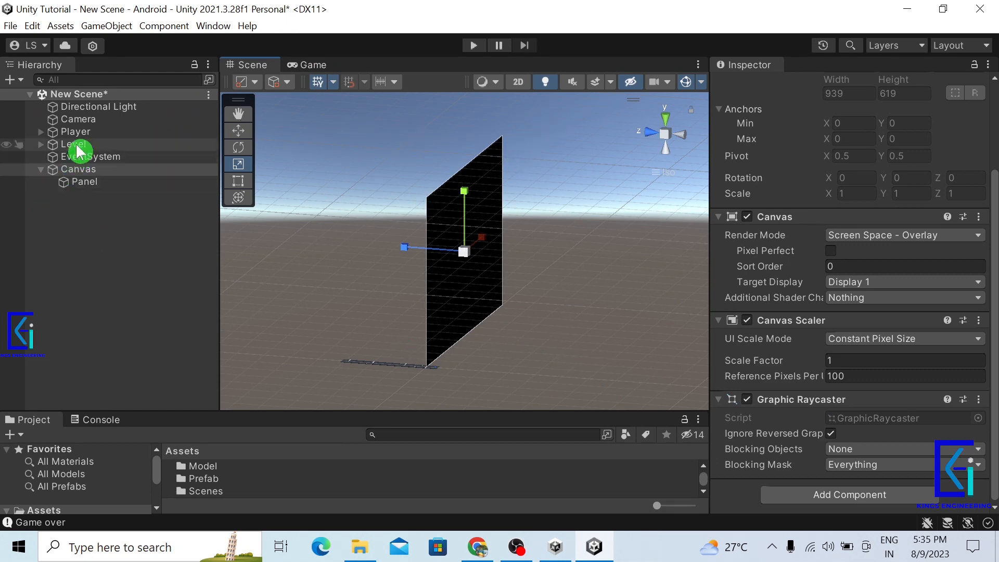
pyautogui.doubleClick(80, 119)
pyautogui.scroll(-15, 472, 288)
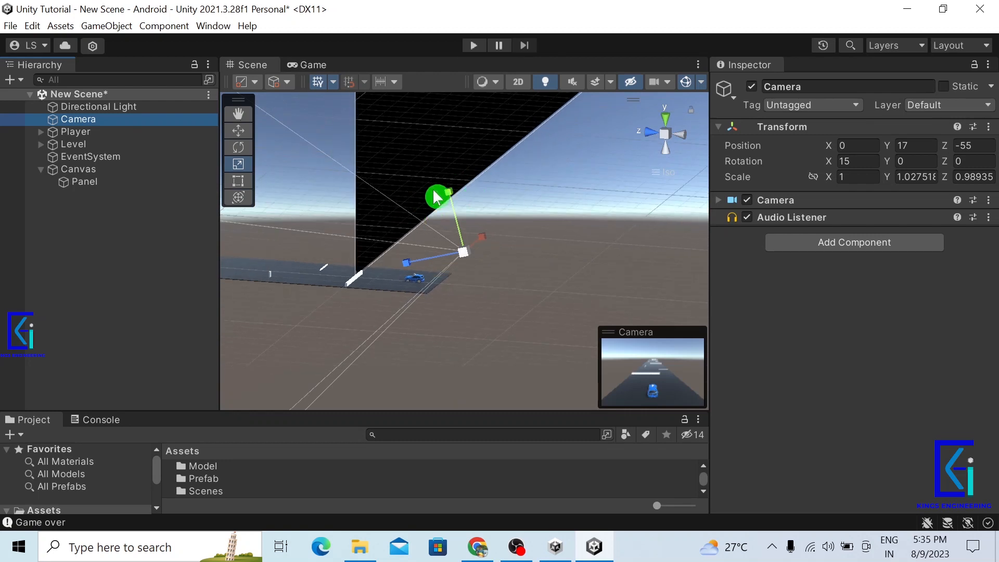
pyautogui.click(307, 66)
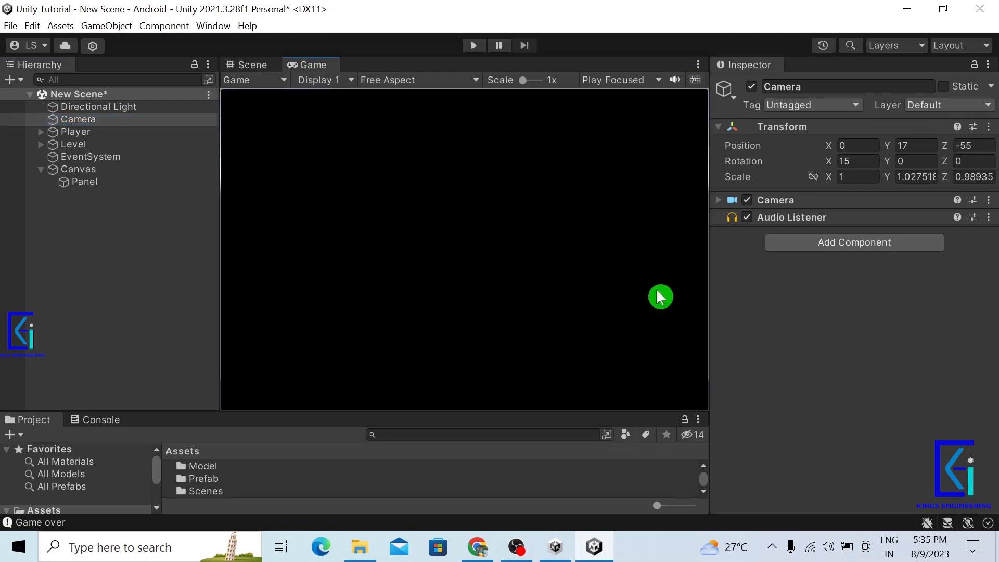
pyautogui.click(251, 66)
pyautogui.keyDown('alt'); pyautogui.moveTo(484, 361); pyautogui.dragTo(339, 313); pyautogui.keyUp('alt')
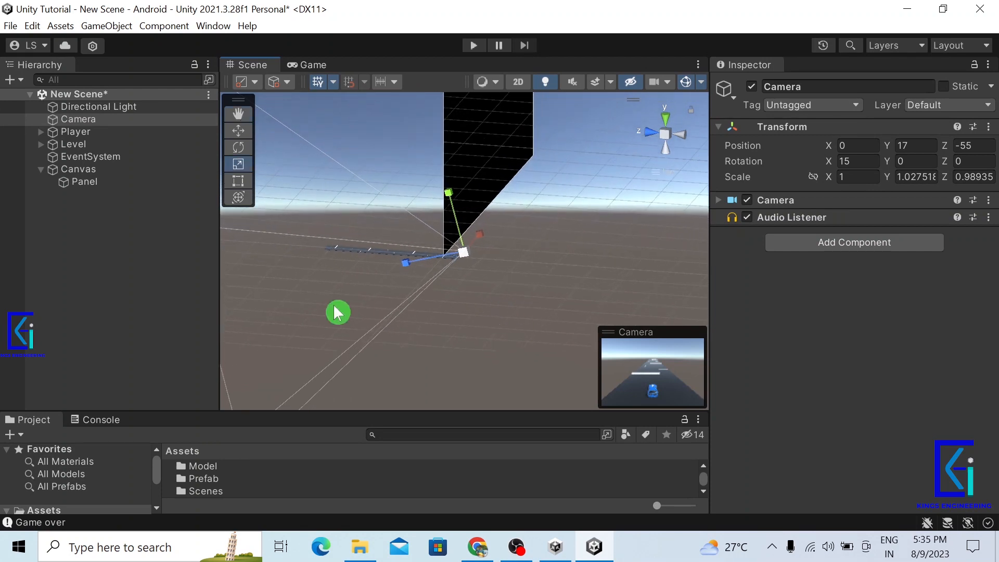
# - Reset the Camera's Transform and examine its new position relative to the track and Canvas
pyautogui.click(83, 120)
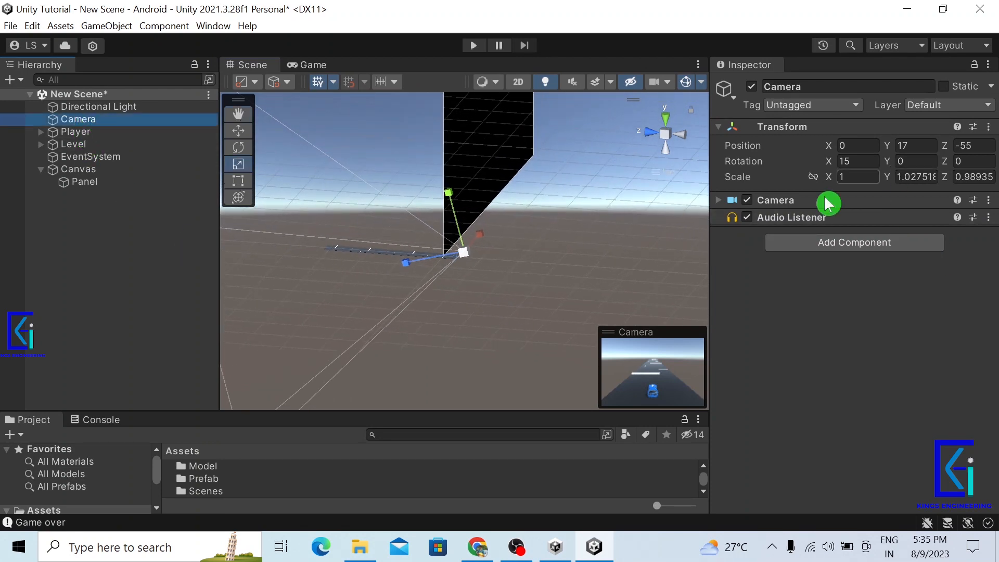
pyautogui.click(988, 127)
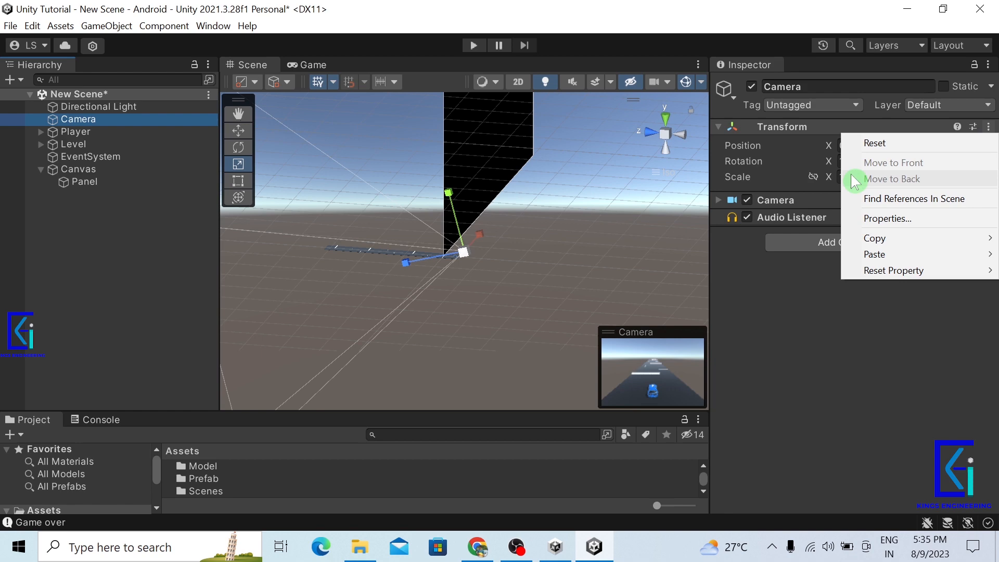
pyautogui.click(875, 143)
pyautogui.keyDown('alt'); pyautogui.moveTo(530, 247); pyautogui.dragTo(428, 218); pyautogui.keyUp('alt')
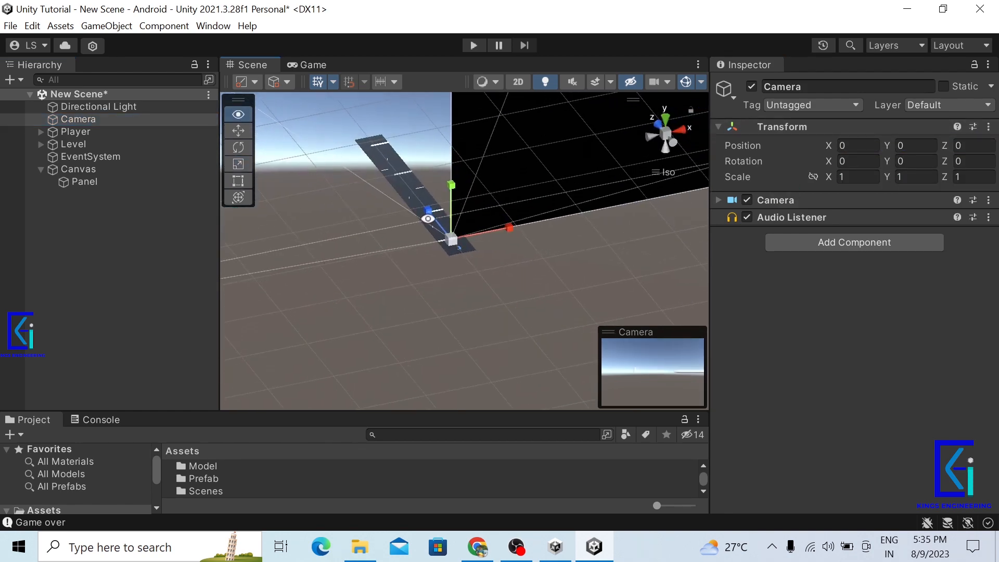
pyautogui.keyDown('alt'); pyautogui.scroll(20, 464, 232); pyautogui.keyUp('alt')
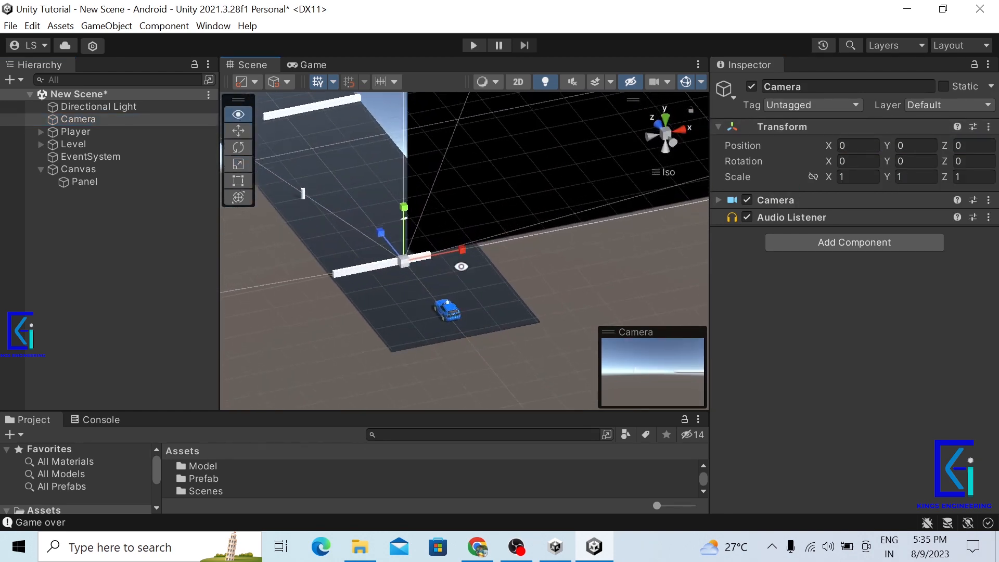
pyautogui.keyDown('alt'); pyautogui.moveTo(461, 267); pyautogui.dragTo(339, 263); pyautogui.keyUp('alt')
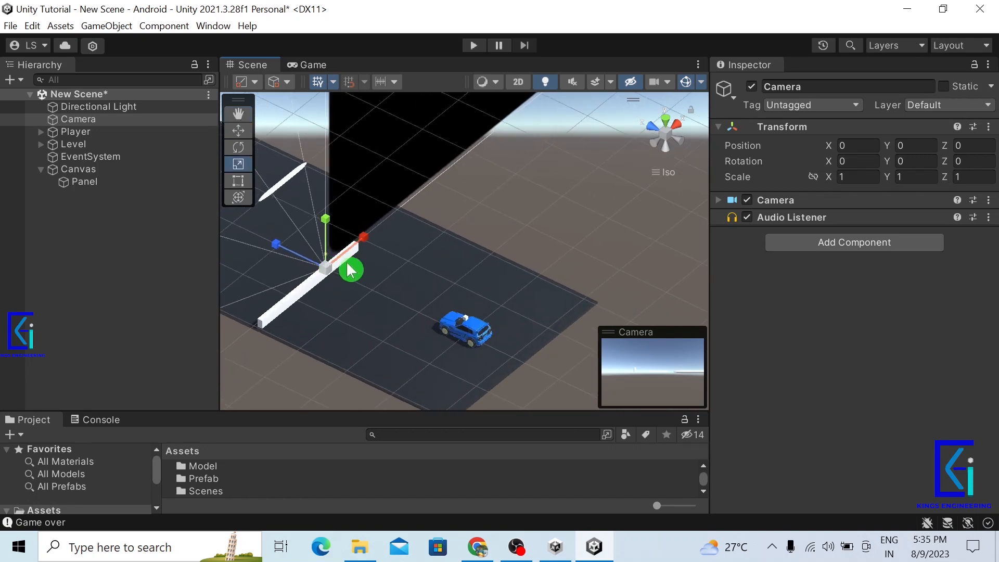
# - Examine the overlay Canvas in the Scene view and review its driven Rect Transform, Canvas and Canvas Scaler settings
pyautogui.click(114, 169)
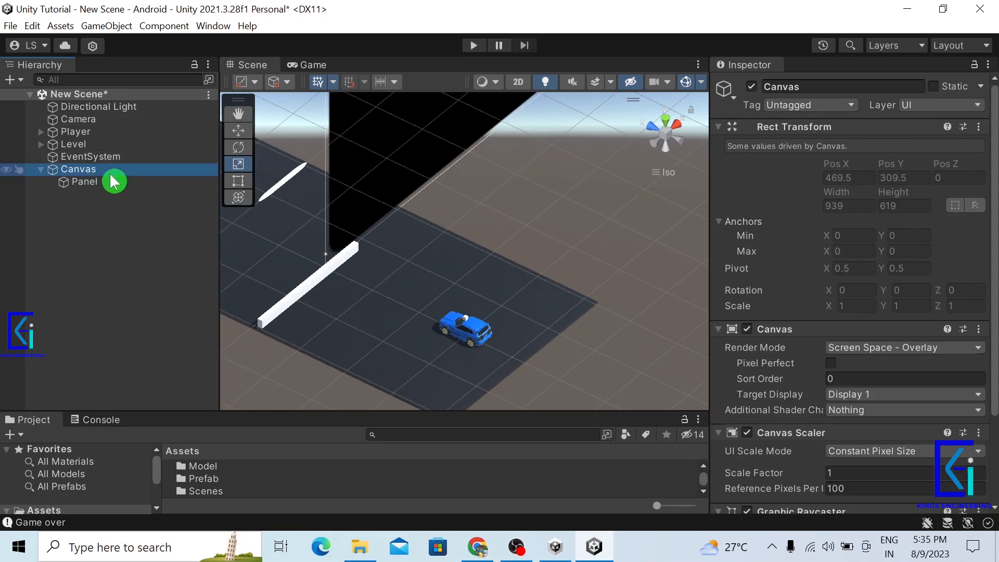
pyautogui.click(241, 136)
pyautogui.scroll(4, 368, 286)
pyautogui.click(78, 162)
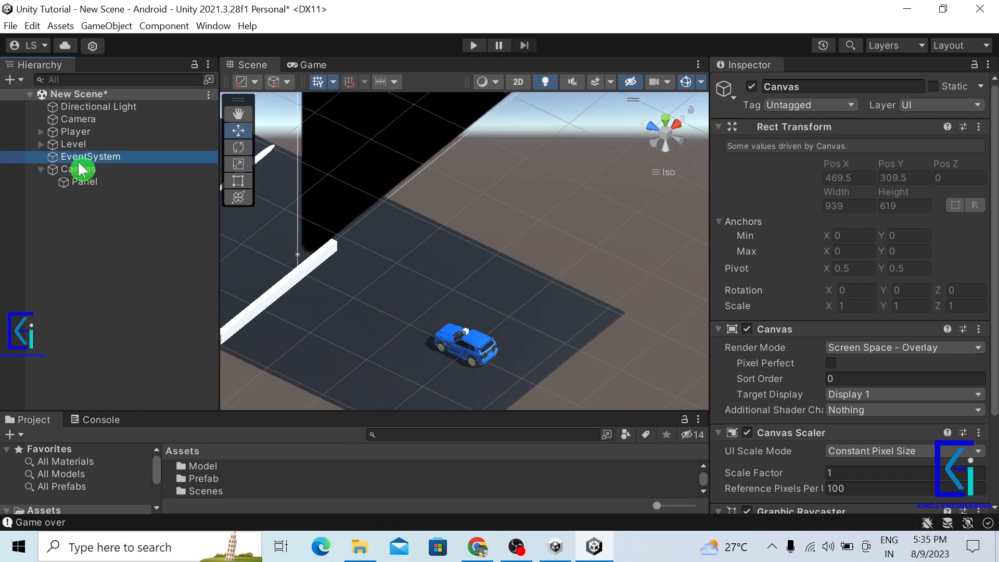
pyautogui.doubleClick(84, 170)
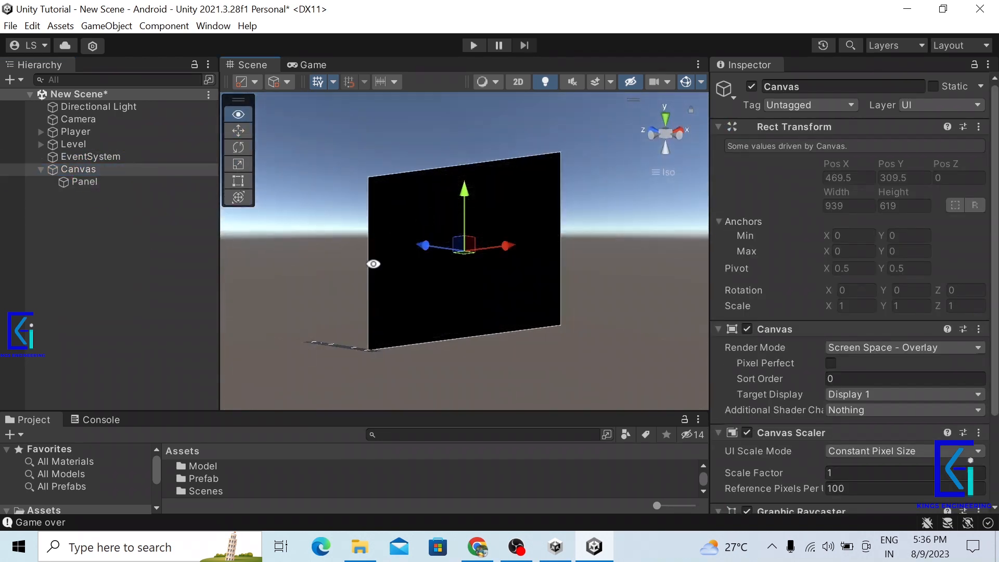
pyautogui.scroll(4, 385, 359)
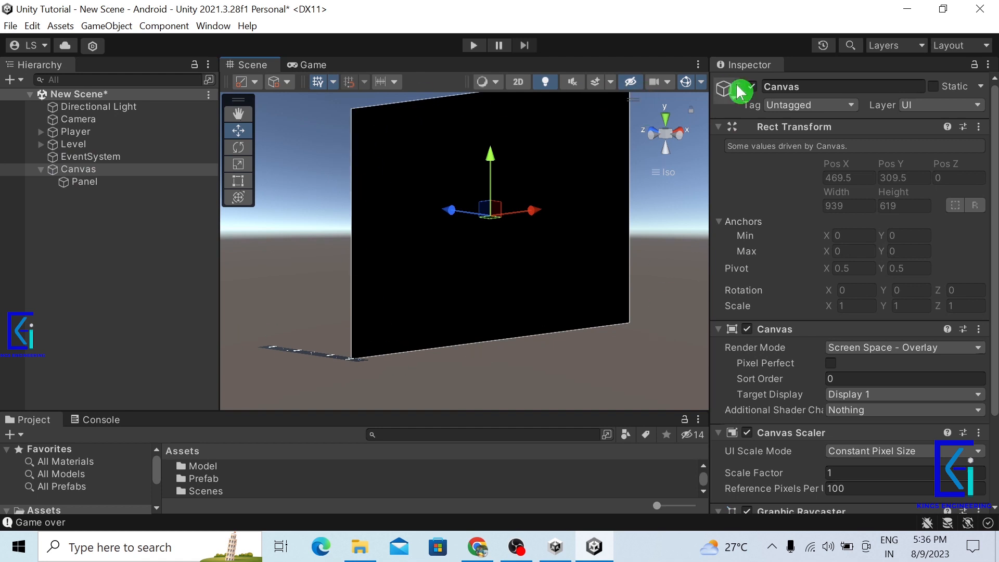
pyautogui.doubleClick(98, 170)
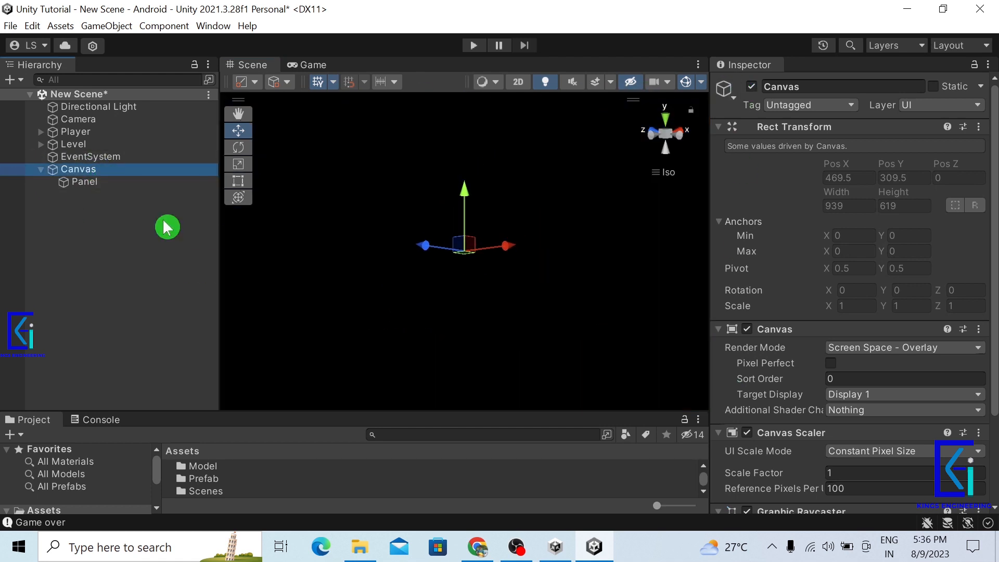
pyautogui.doubleClick(69, 170)
pyautogui.scroll(-4, 849, 377)
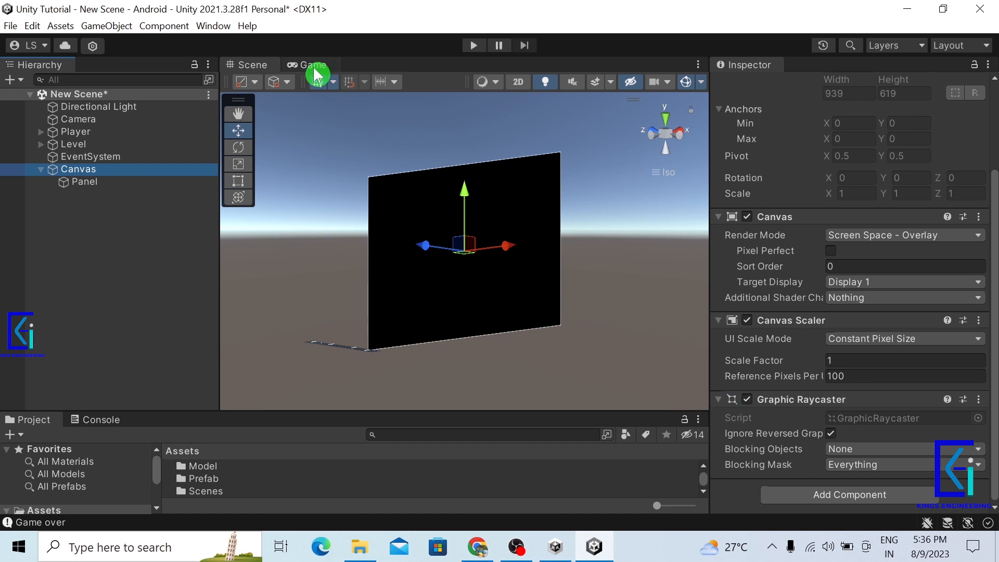
# - Check the Canvas in the Game view, then set the Canvas Scaler's UI scale mode to Scale With Screen Size
pyautogui.click(333, 64)
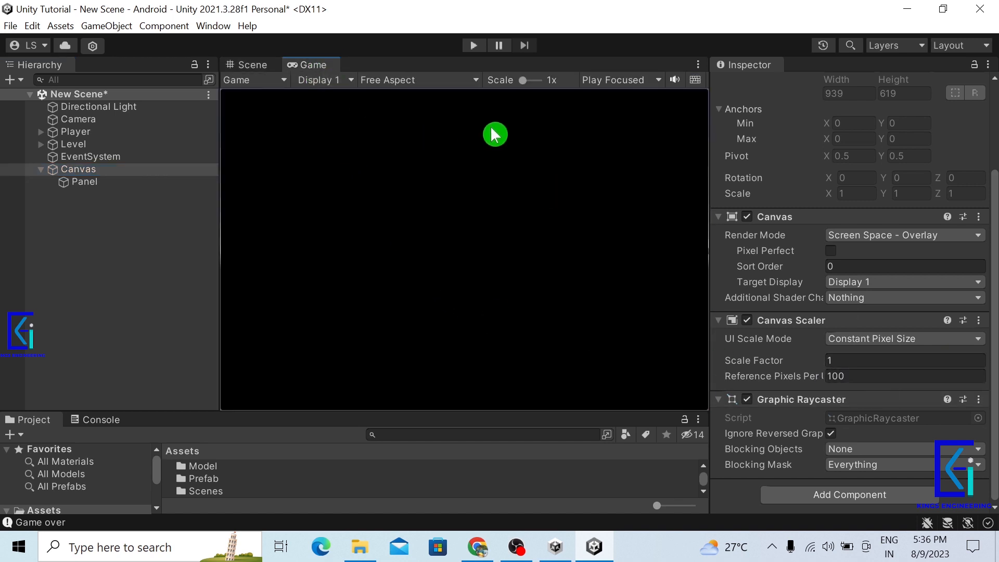
pyautogui.click(246, 66)
pyautogui.click(896, 338)
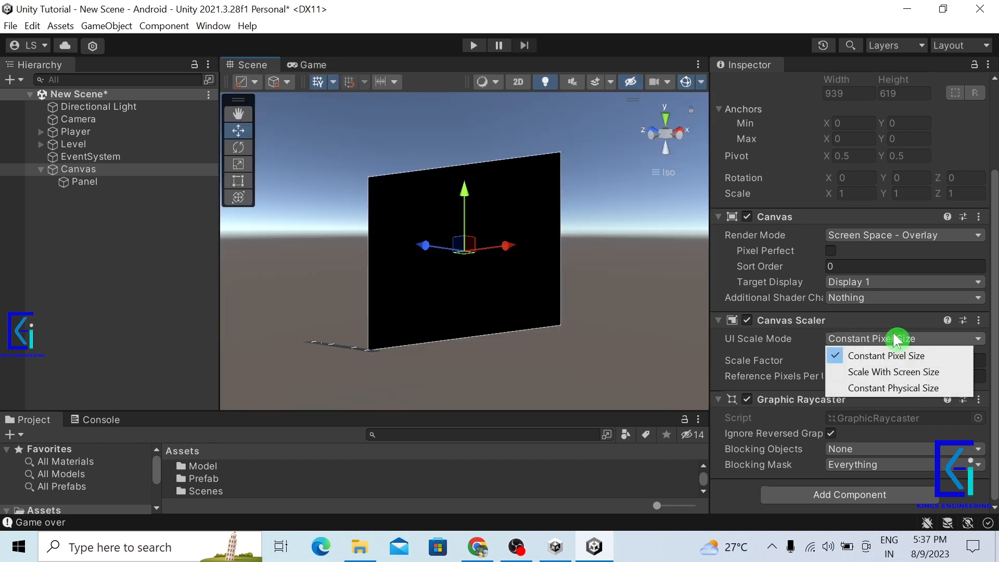
pyautogui.click(896, 372)
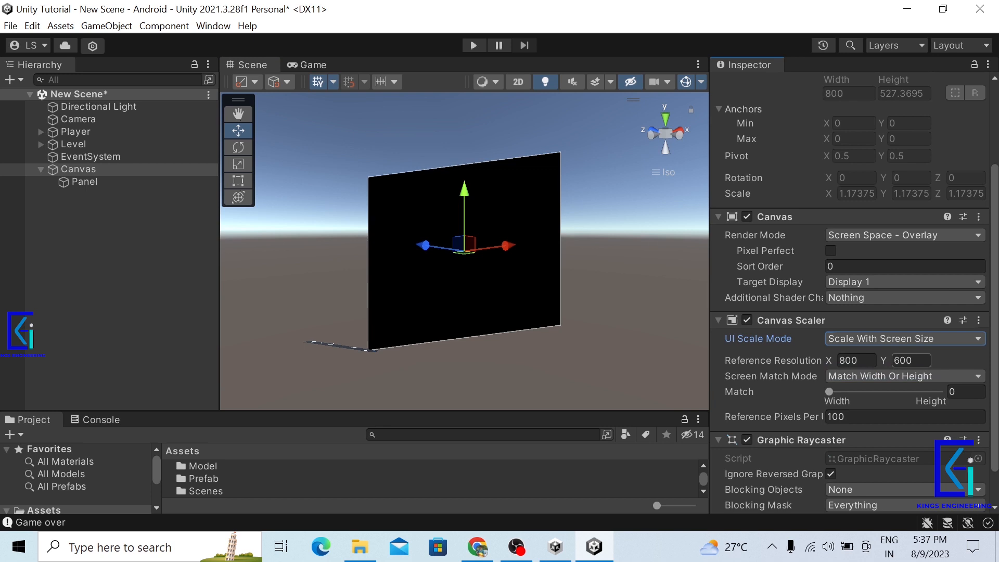
# - Set the Canvas Scaler's reference resolution to X 1080 and Y 1920
pyautogui.click(857, 360)
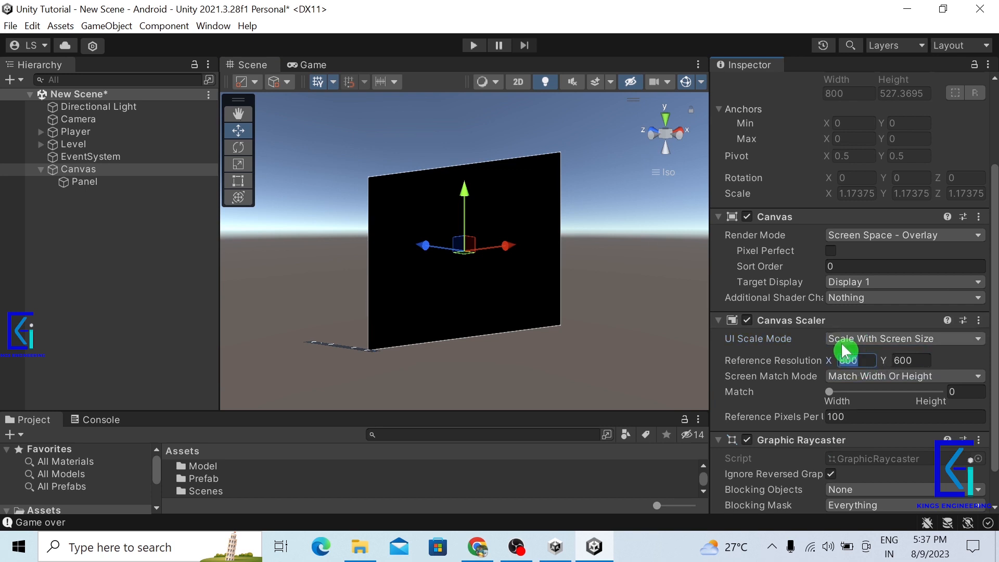
pyautogui.doubleClick(77, 170)
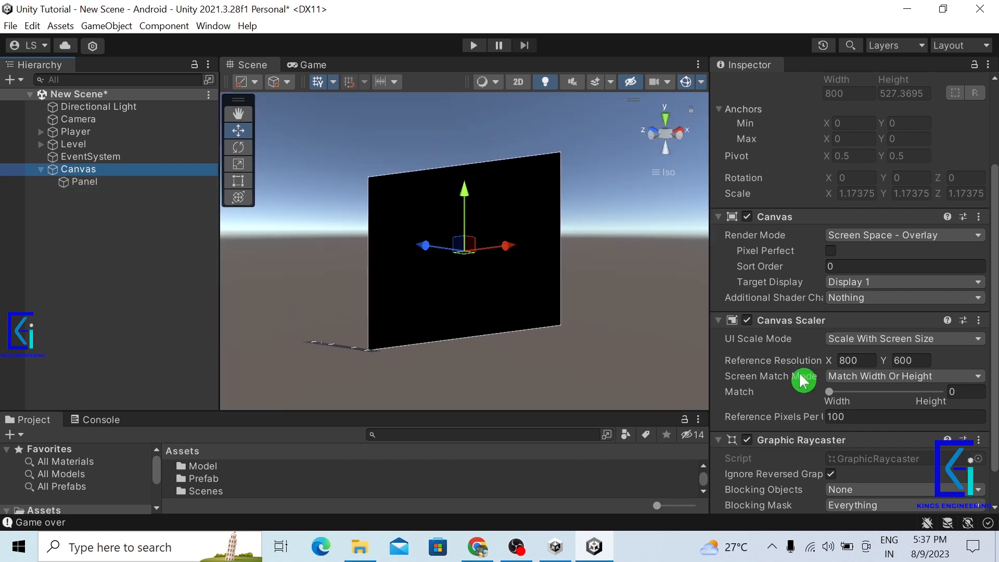
pyautogui.click(857, 360)
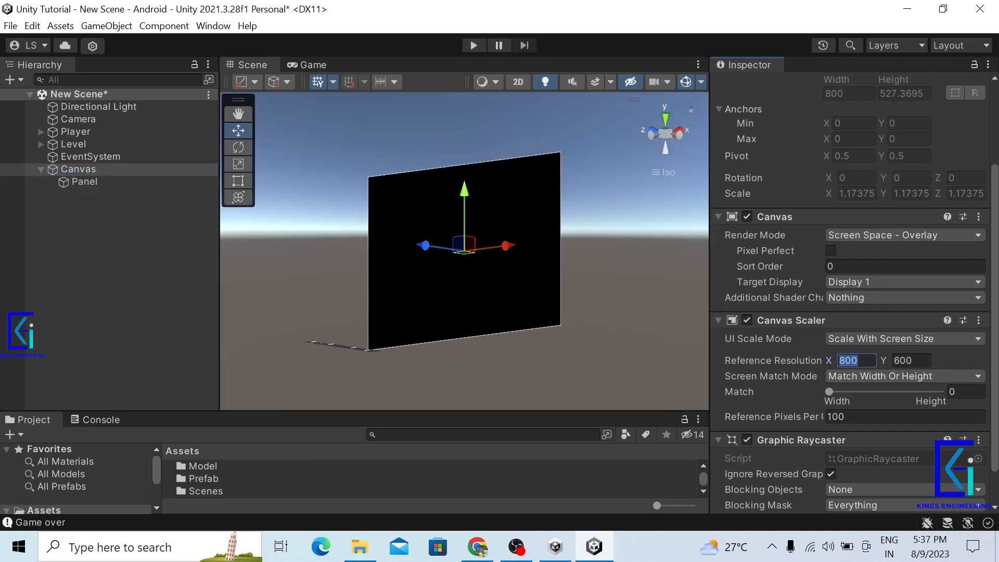
pyautogui.write('1080')
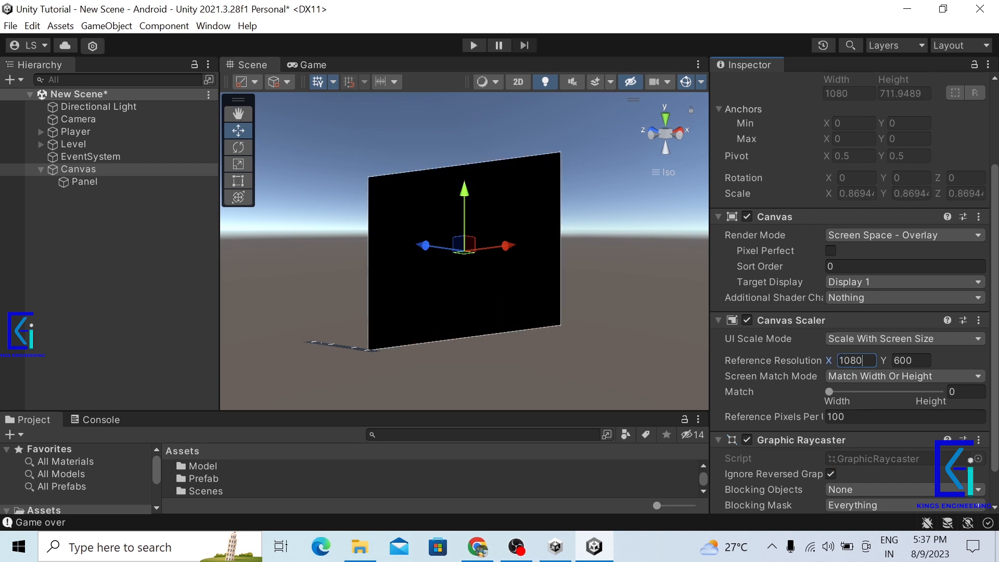
pyautogui.click(909, 360)
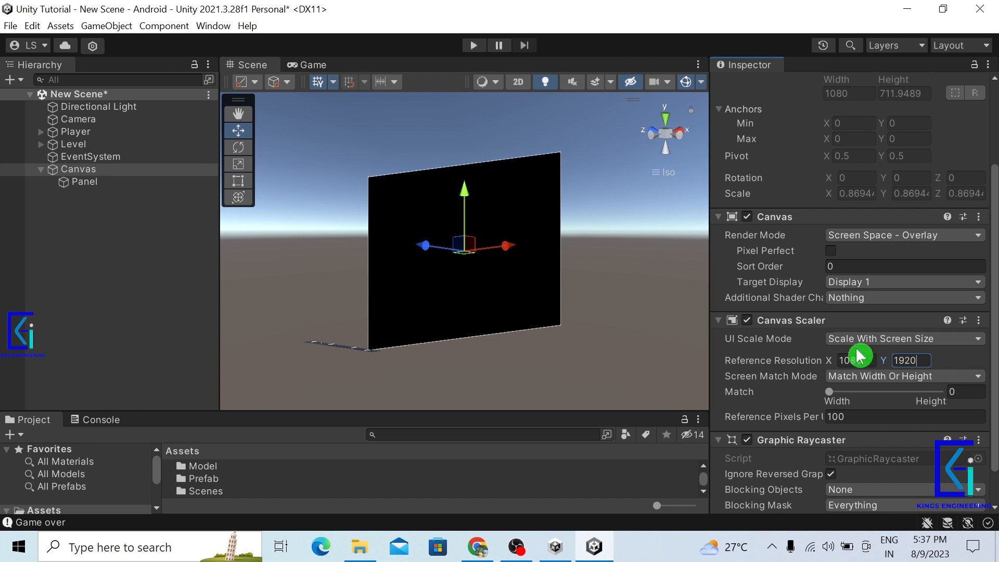
# - Set the Canvas Scaler's width/height Match value to 0.5
pyautogui.click(740, 390)
pyautogui.click(960, 395)
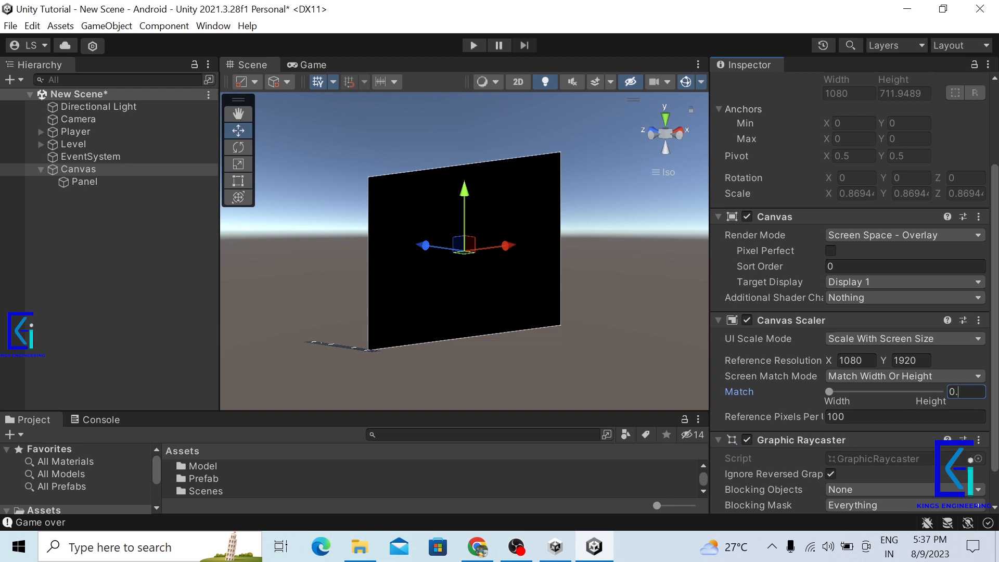
pyautogui.write('0.5')
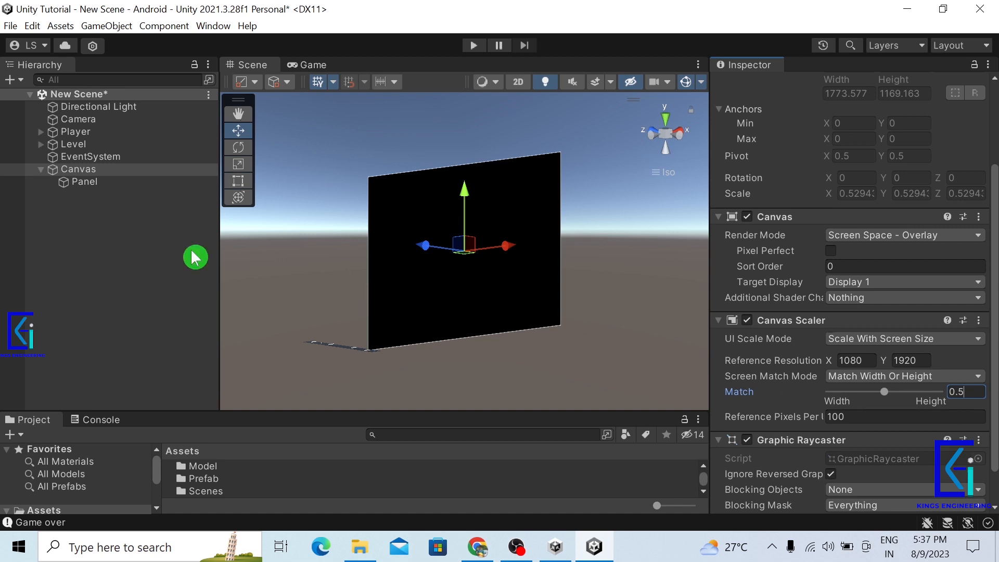
# - Show the Game view and open its list of display resolutions
pyautogui.scroll(-2, 853, 364)
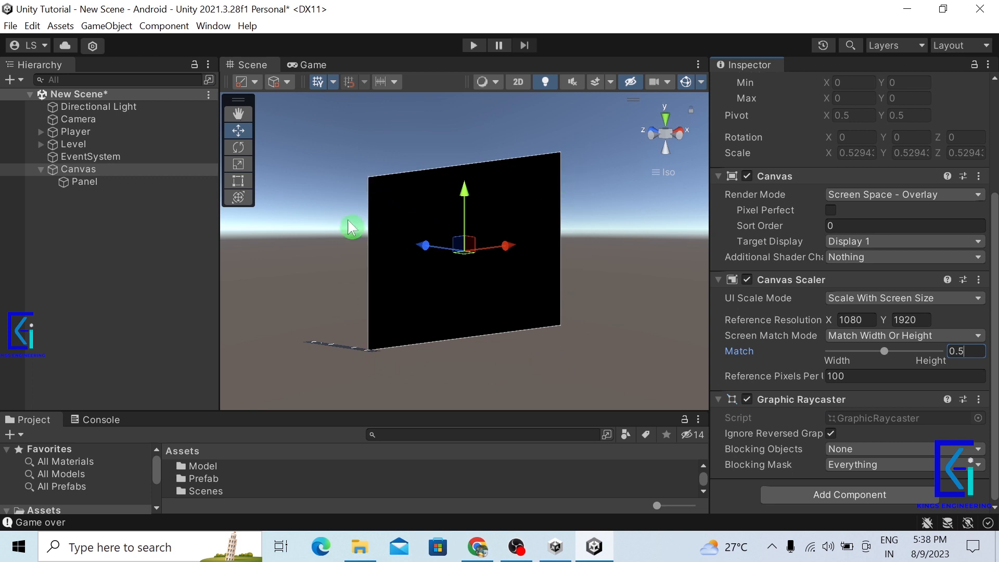
pyautogui.click(311, 66)
pyautogui.click(412, 85)
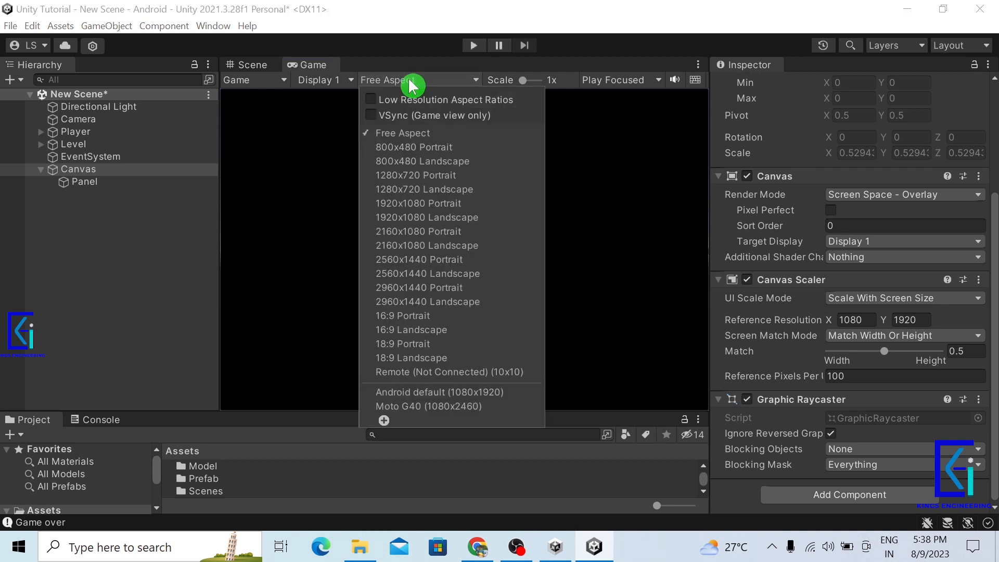
pyautogui.click(385, 422)
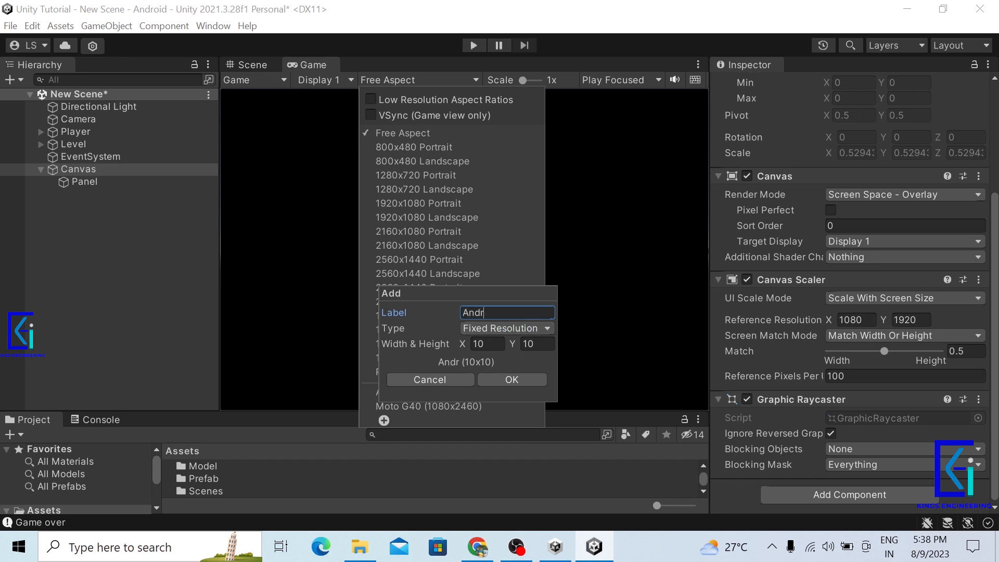
pyautogui.press('Tab')
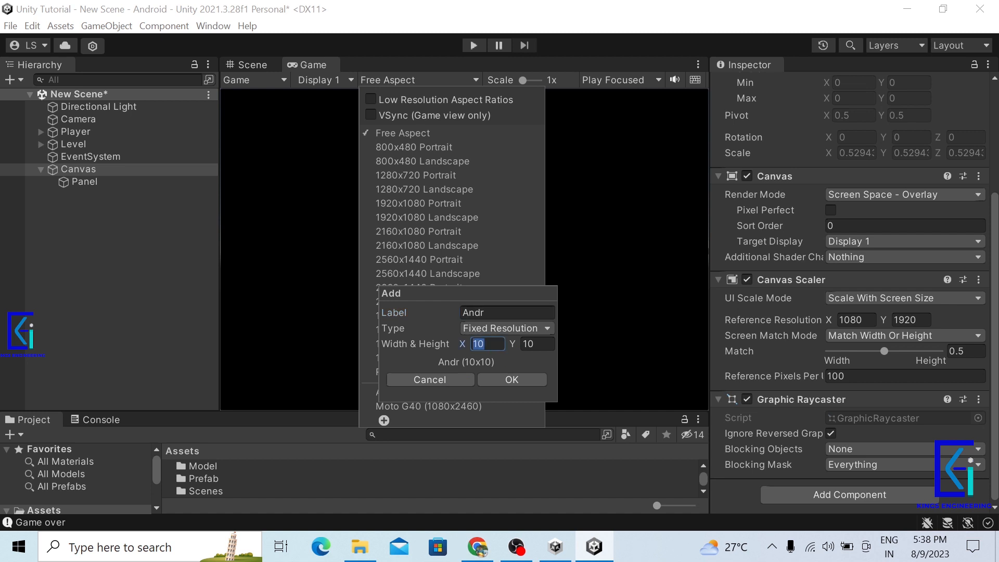
pyautogui.click(489, 345)
pyautogui.click(460, 380)
# - Set the Game view resolution to Android default (1080x1920) and examine the portrait Canvas from the front in the Scene view
pyautogui.click(433, 394)
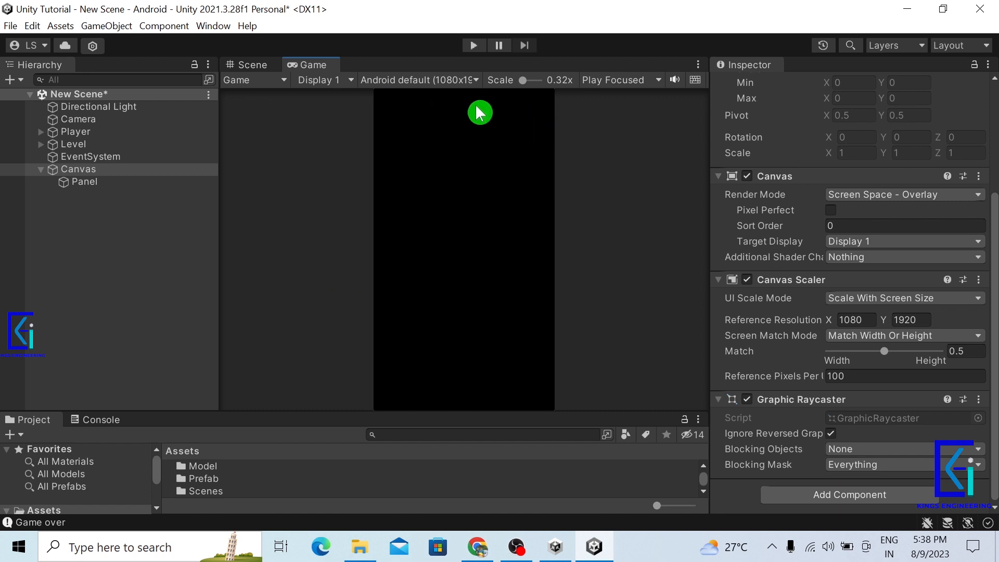
pyautogui.click(259, 65)
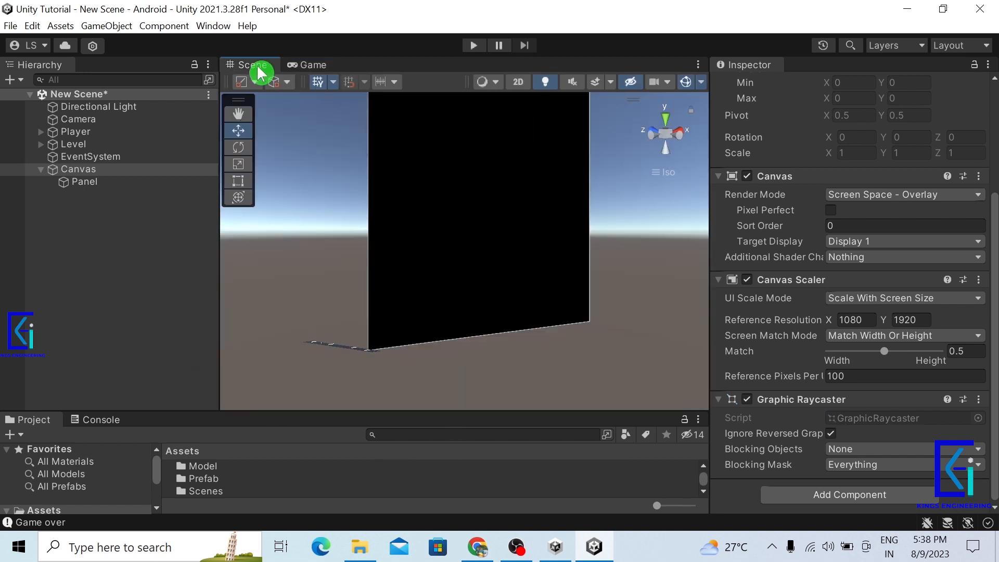
pyautogui.scroll(-4, 415, 291)
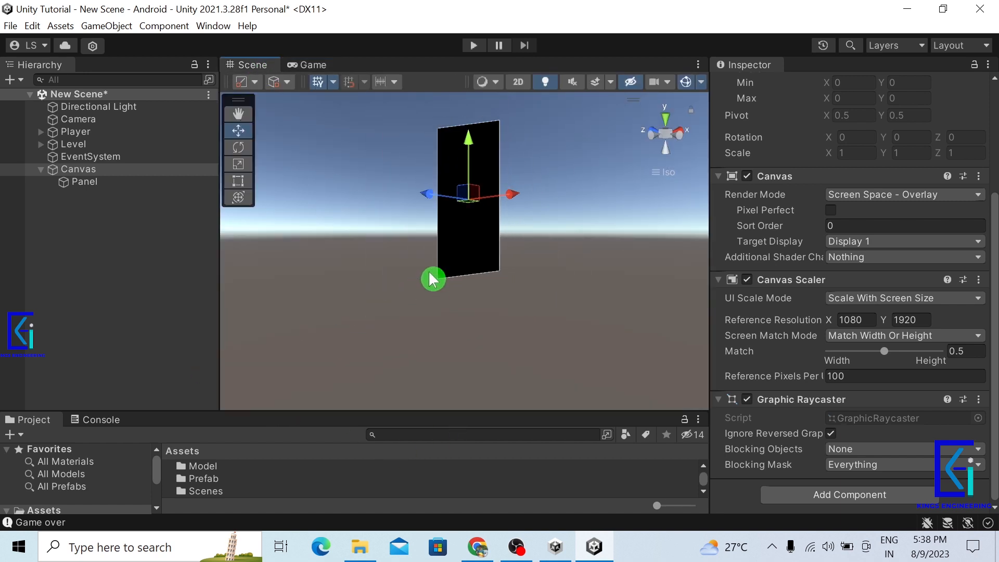
pyautogui.doubleClick(98, 174)
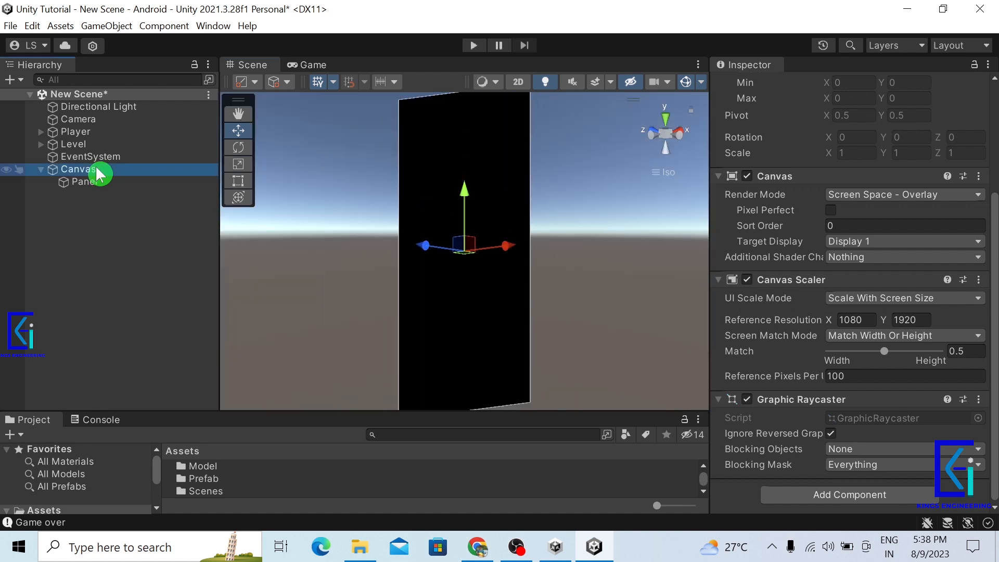
pyautogui.click(682, 146)
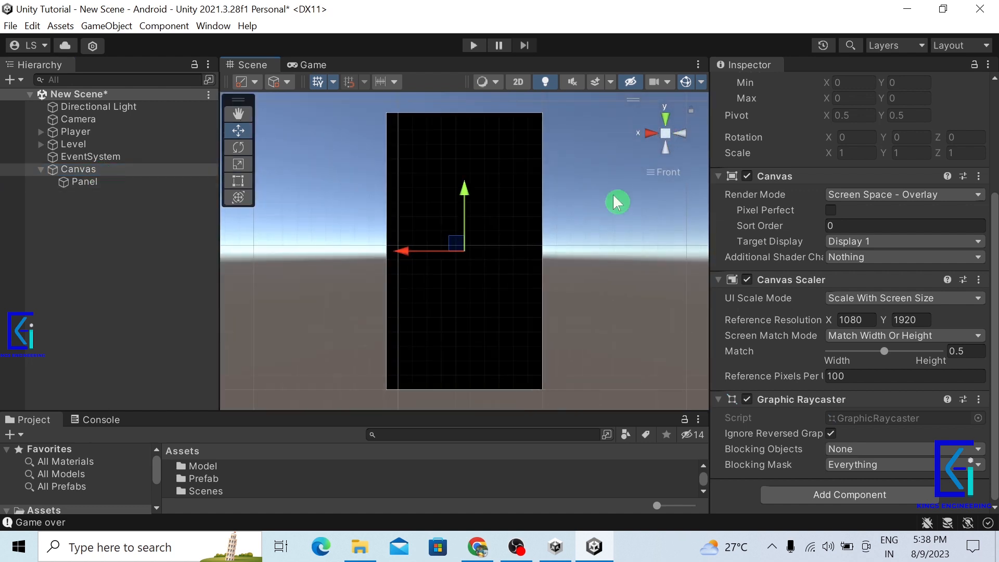
pyautogui.click(589, 265)
# - Select the Canvas object in the scene's hierarchy
pyautogui.click(91, 170)
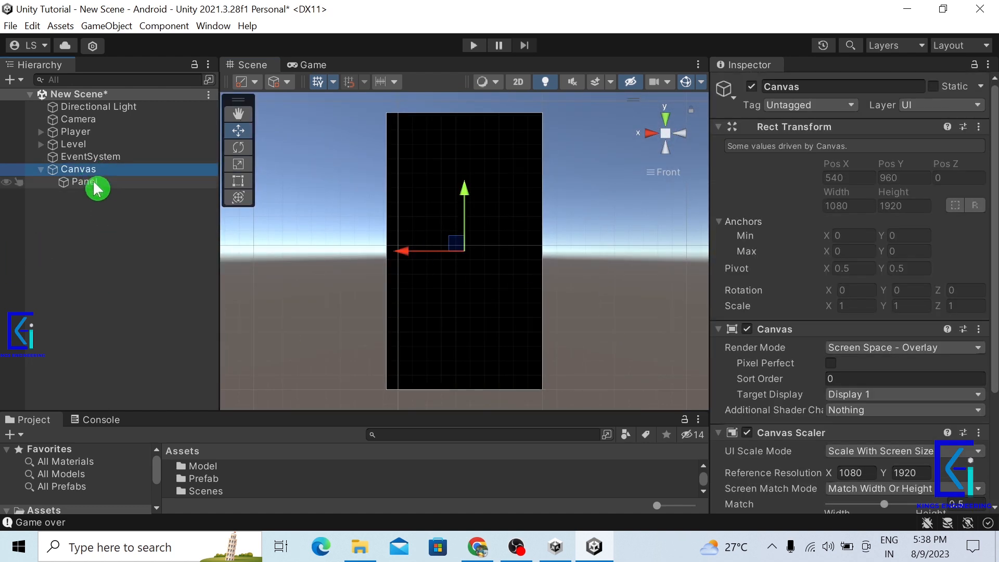
pyautogui.rightClick(93, 170)
pyautogui.click(14, 308)
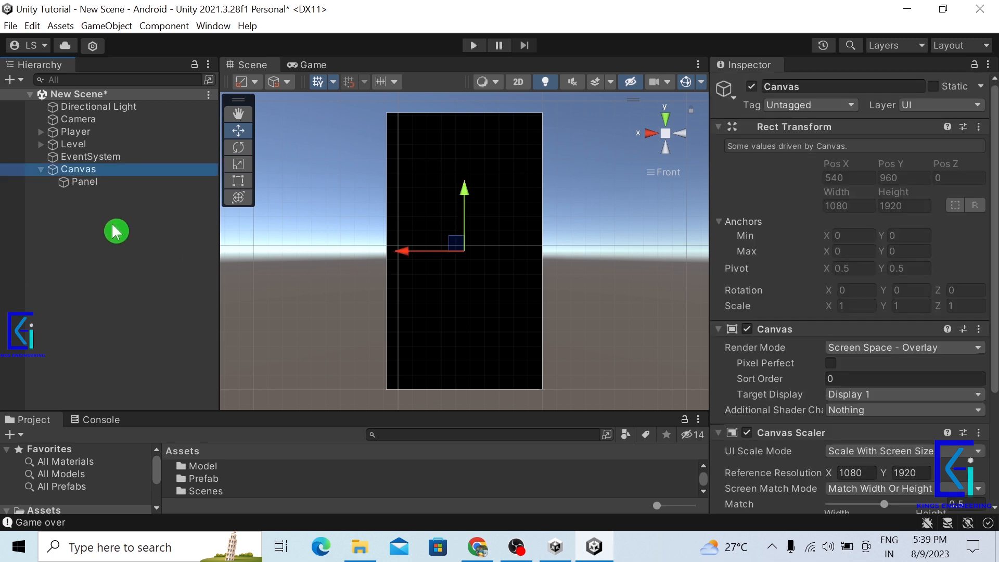
pyautogui.click(106, 222)
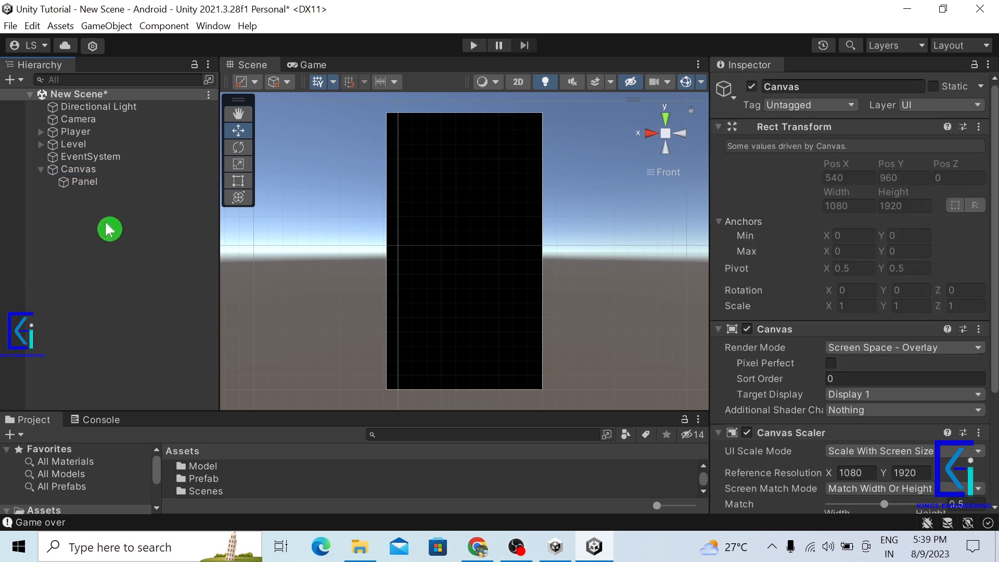
pyautogui.click(98, 170)
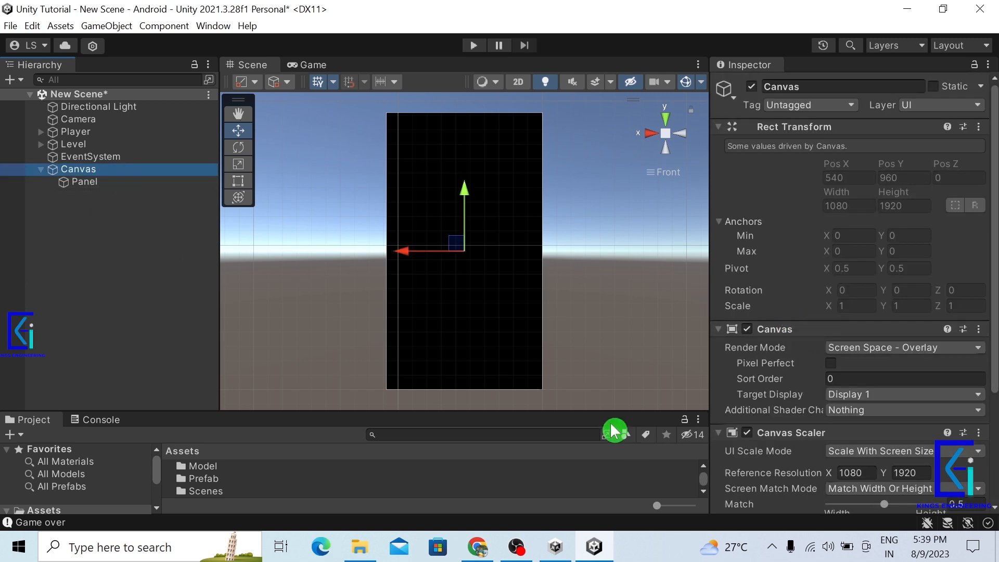